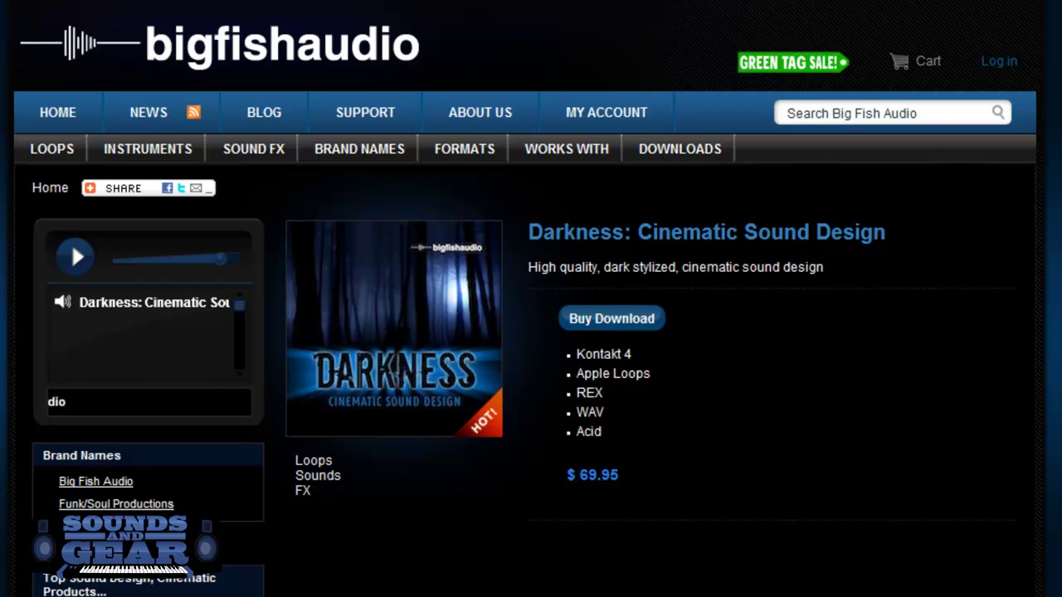
Scroll the Darkness: Cinematic Sound Design page down to its $69.95 price and description.
scroll(926, 583, down, 3)
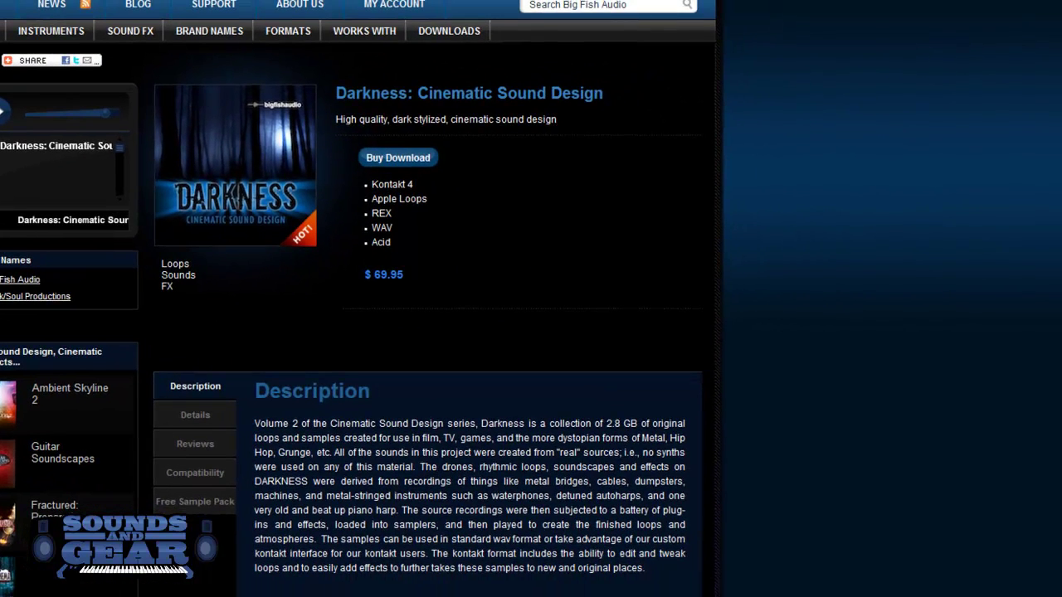
Hide Quick-Load in Kontakt and step the loaded instrument to '120bpm processed noise loops'.
key(alt+Tab)
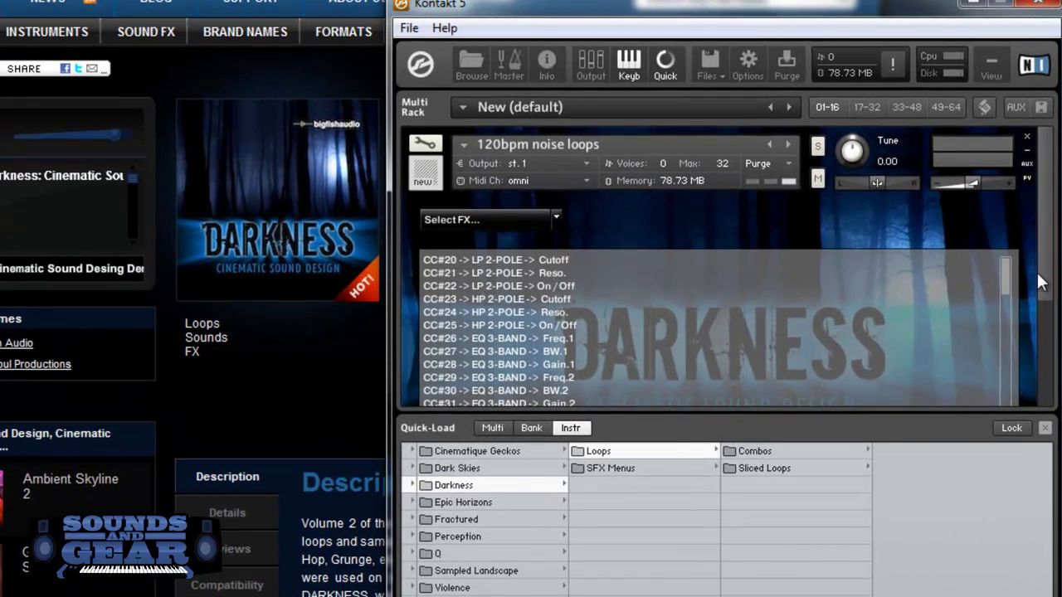
drag(1030, 278, 1032, 376)
scroll(1047, 381, up, 5)
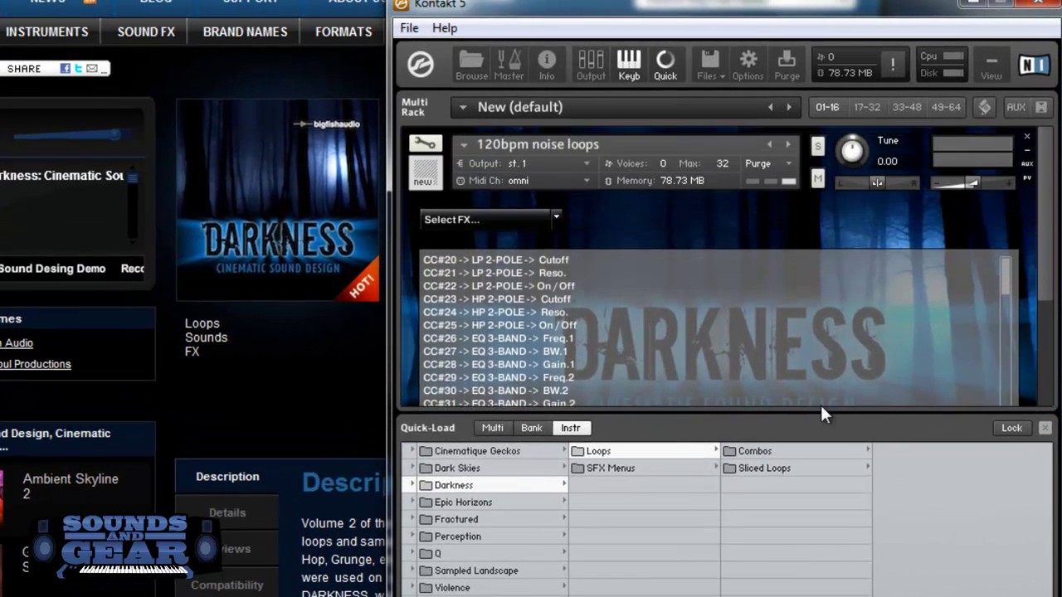
click(665, 67)
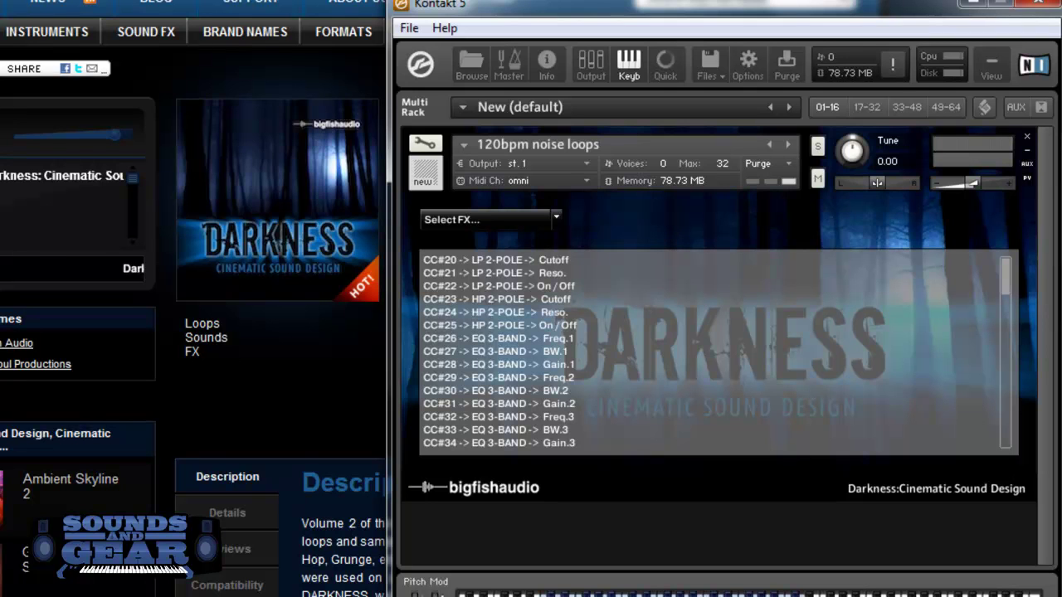
click(785, 144)
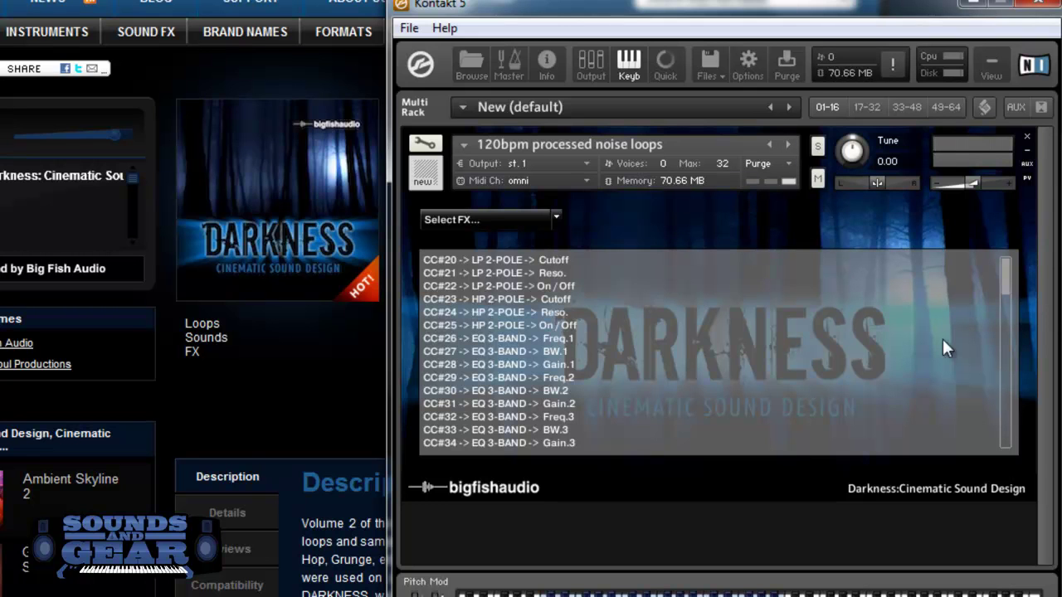
Insert a Rotator effect with Gain at 12.1 dB and fast Speed, leaving it bypassed.
click(557, 217)
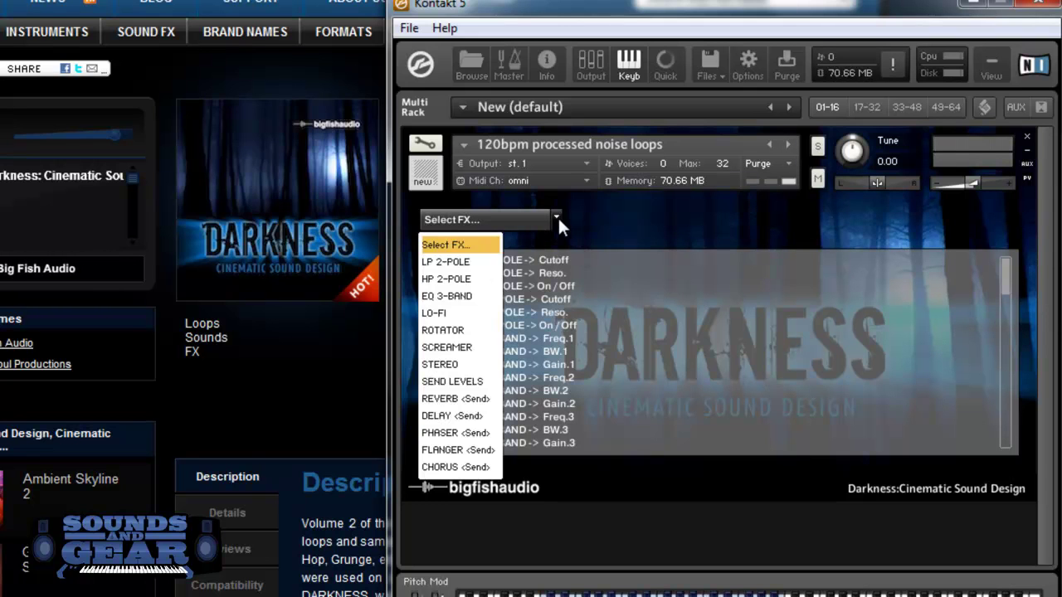
click(452, 331)
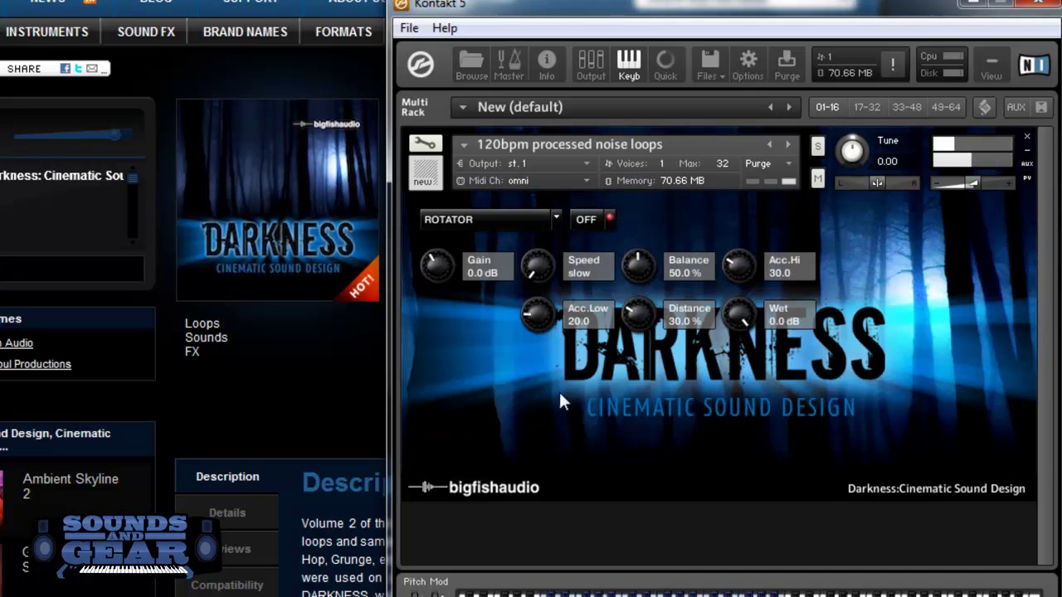
click(586, 219)
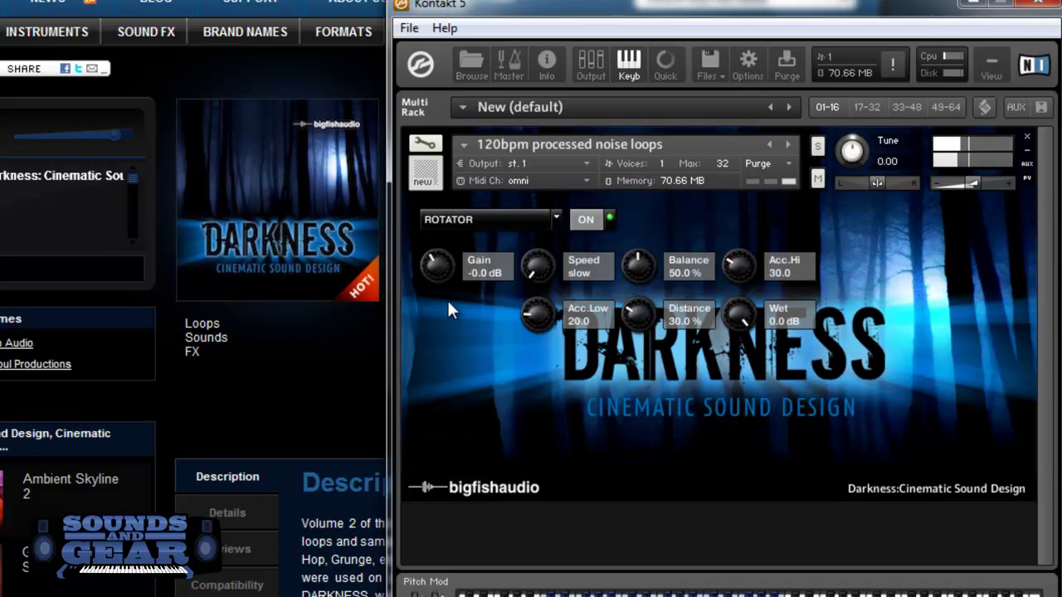
drag(439, 269, 438, 223)
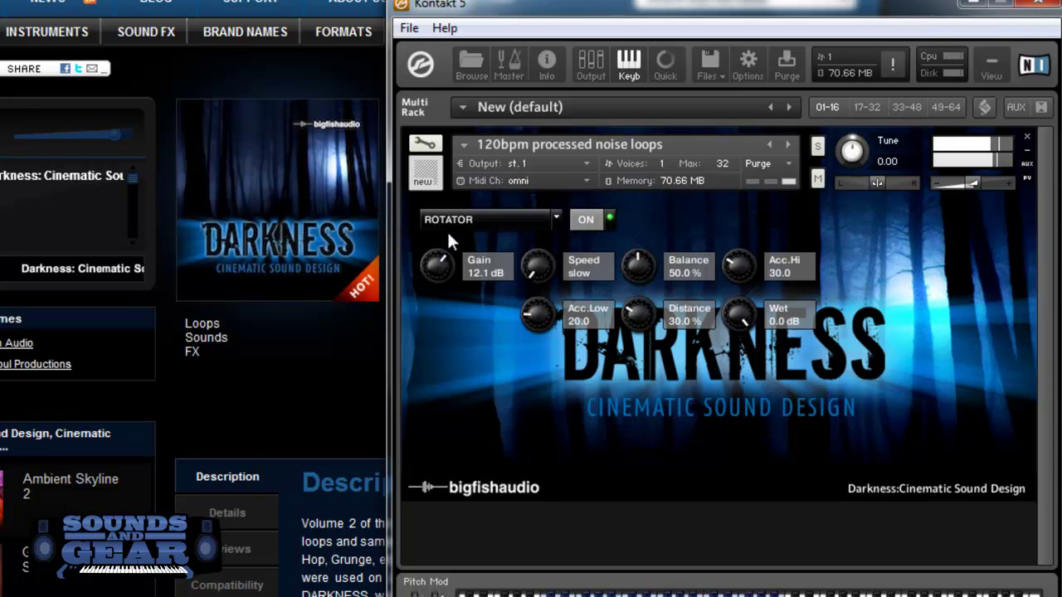
drag(537, 259, 550, 171)
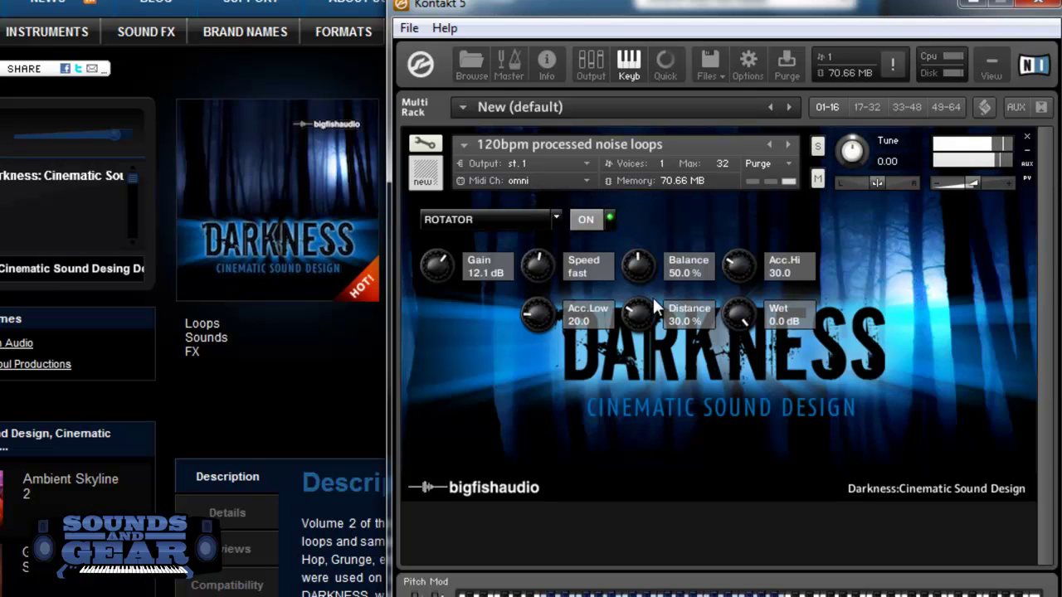
click(596, 219)
Enable a FLANGER <Send> (return 11.0 dB, 2.6 Hz, phase 65.2, feedback 70.9 %), then load 135bpm noise loops.
click(533, 222)
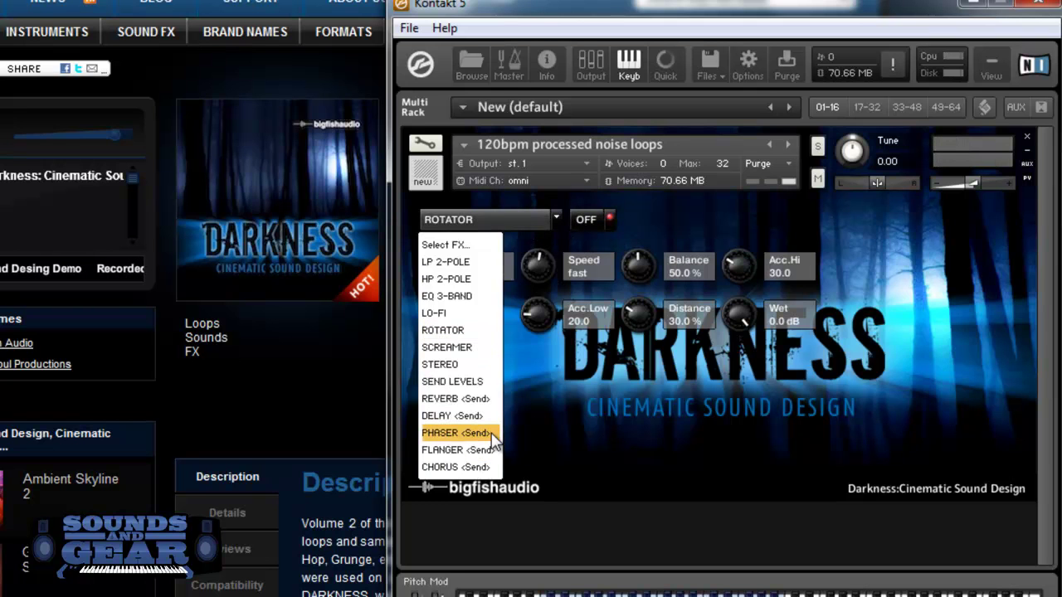
click(484, 451)
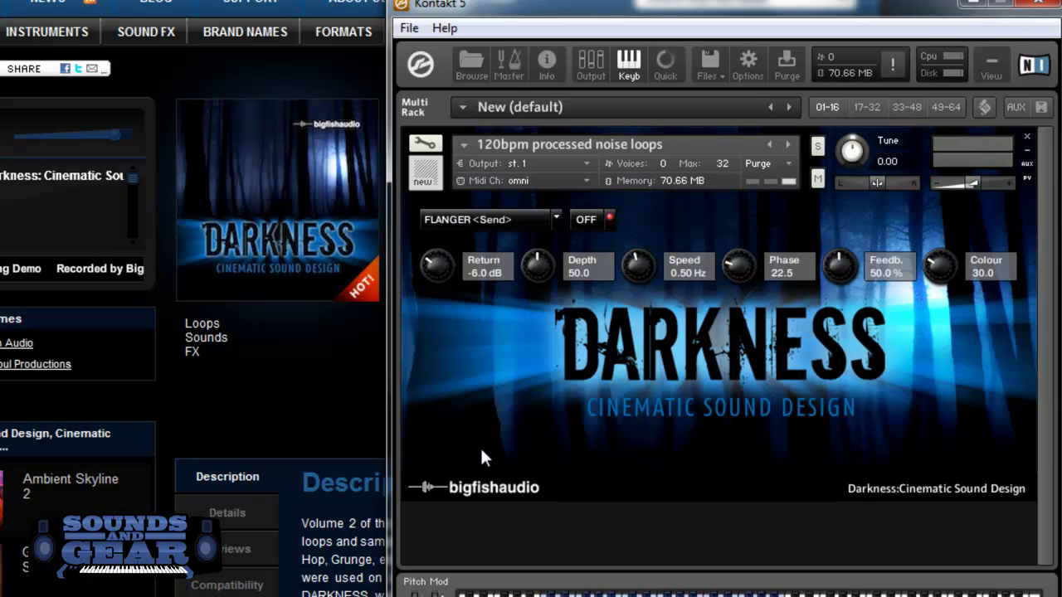
click(587, 220)
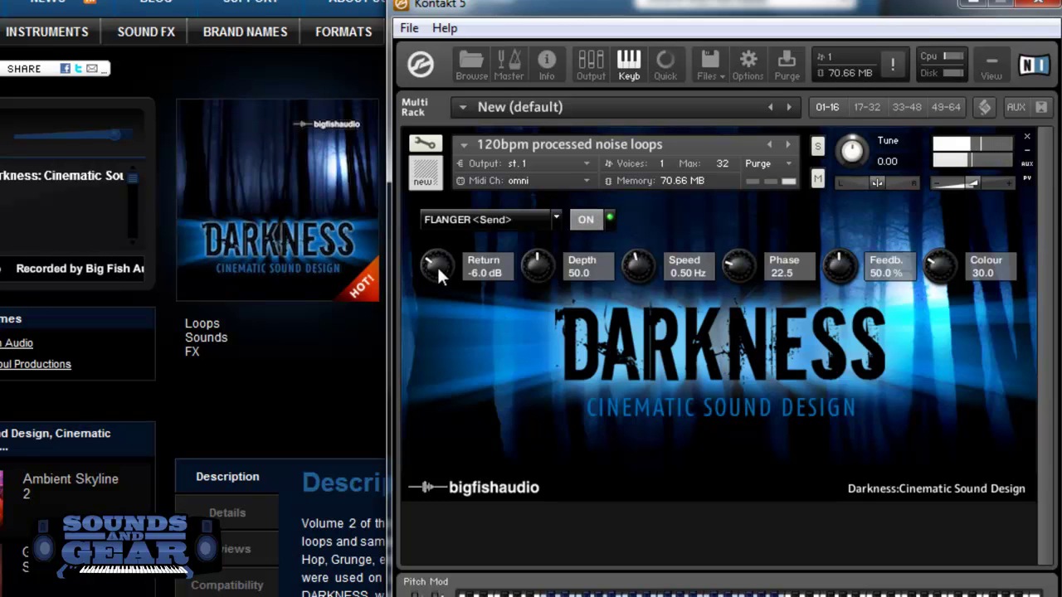
drag(434, 266, 441, 209)
drag(647, 265, 652, 195)
drag(741, 272, 750, 166)
drag(842, 270, 848, 230)
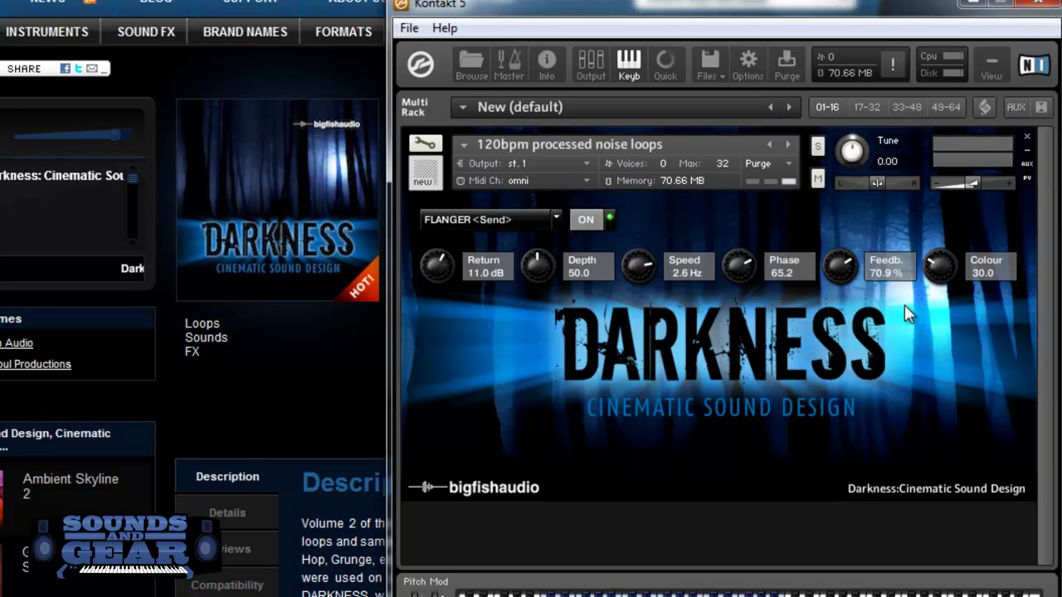
click(789, 145)
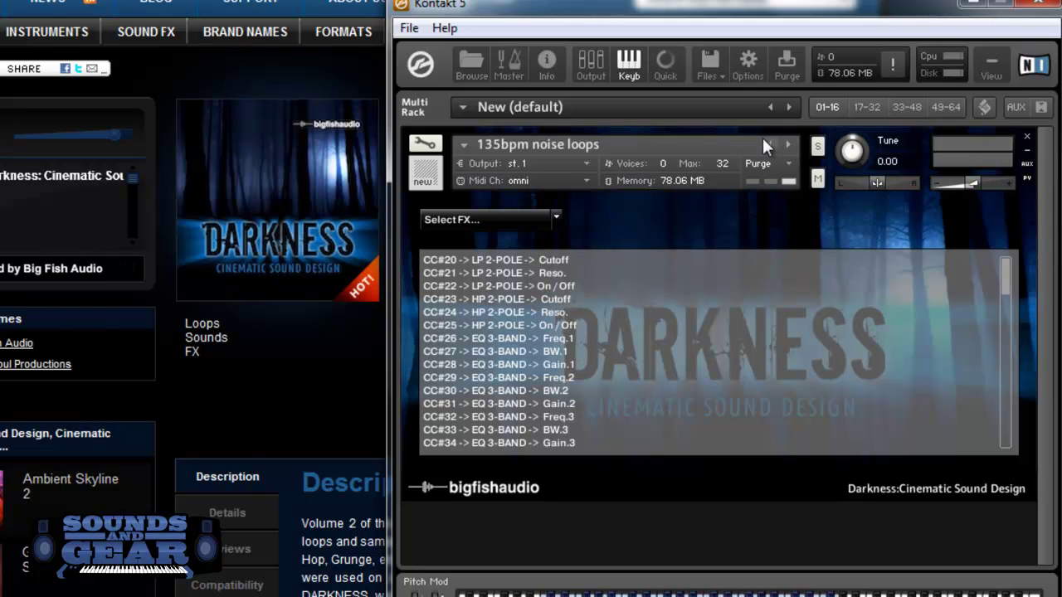
Load 'noise loops 120 bpm 01.nki' from Sliced Loops > 120bpm Noise Loops and show its Loop FX waveform.
click(664, 65)
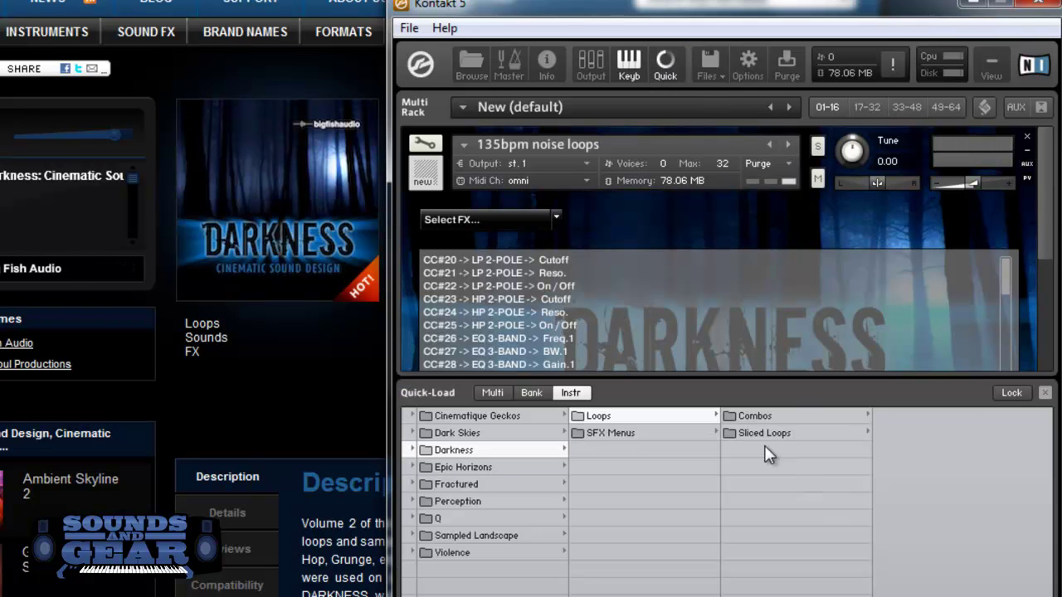
click(780, 419)
click(790, 432)
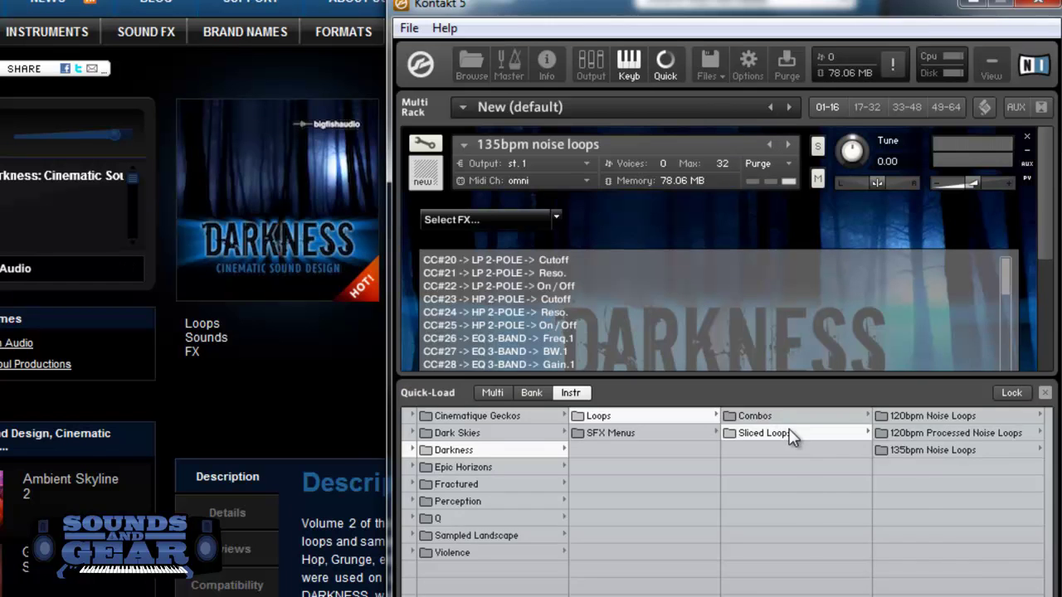
click(896, 417)
drag(963, 420, 767, 319)
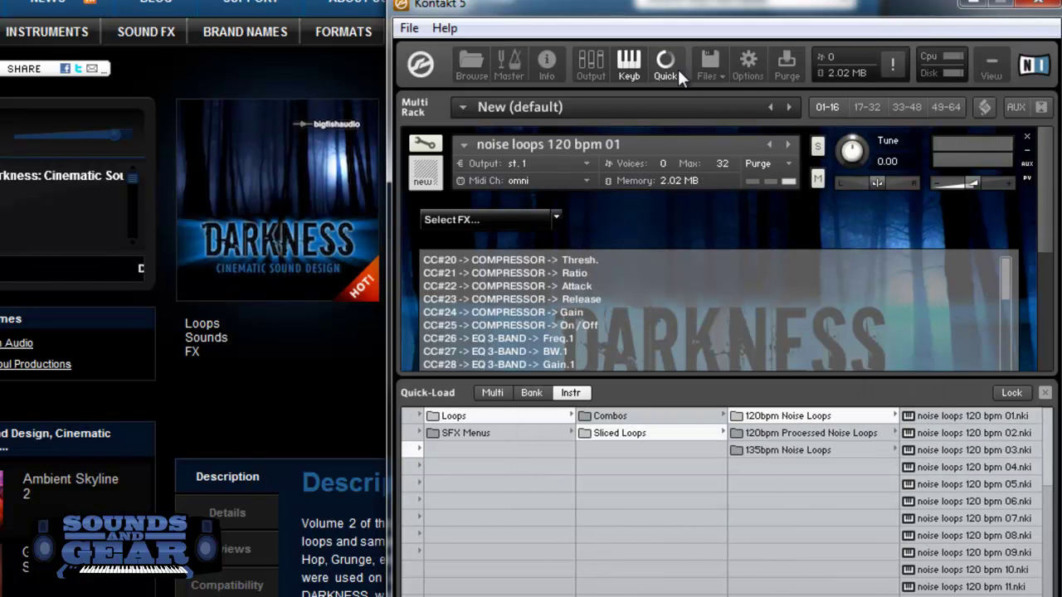
click(677, 68)
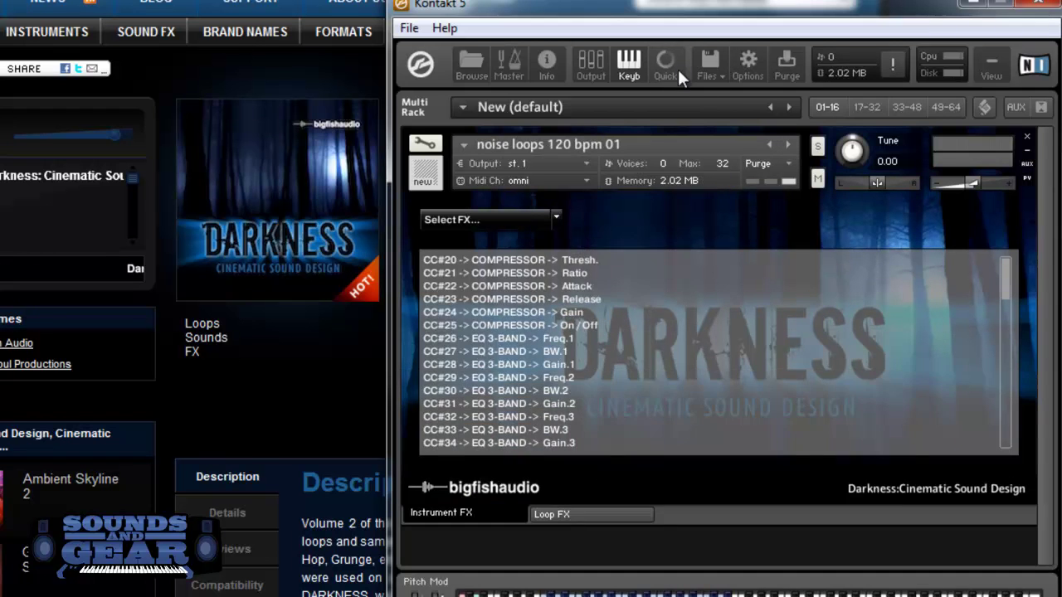
click(598, 514)
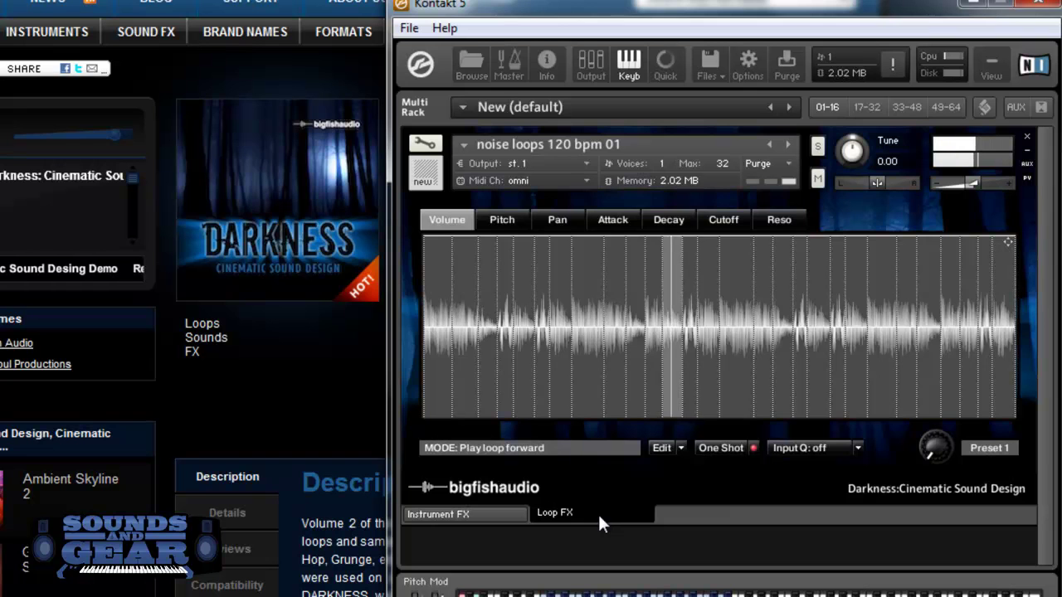
Drop slice 12 by 7 semitones and lower cutoff on slices 13–15, slice 13 to 34%.
click(506, 221)
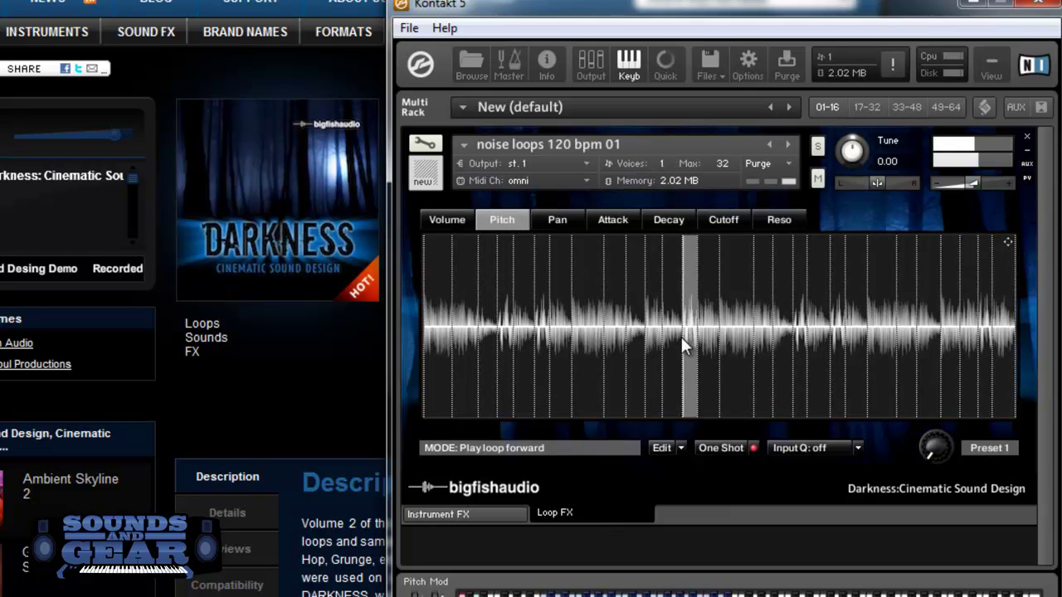
drag(675, 334, 673, 385)
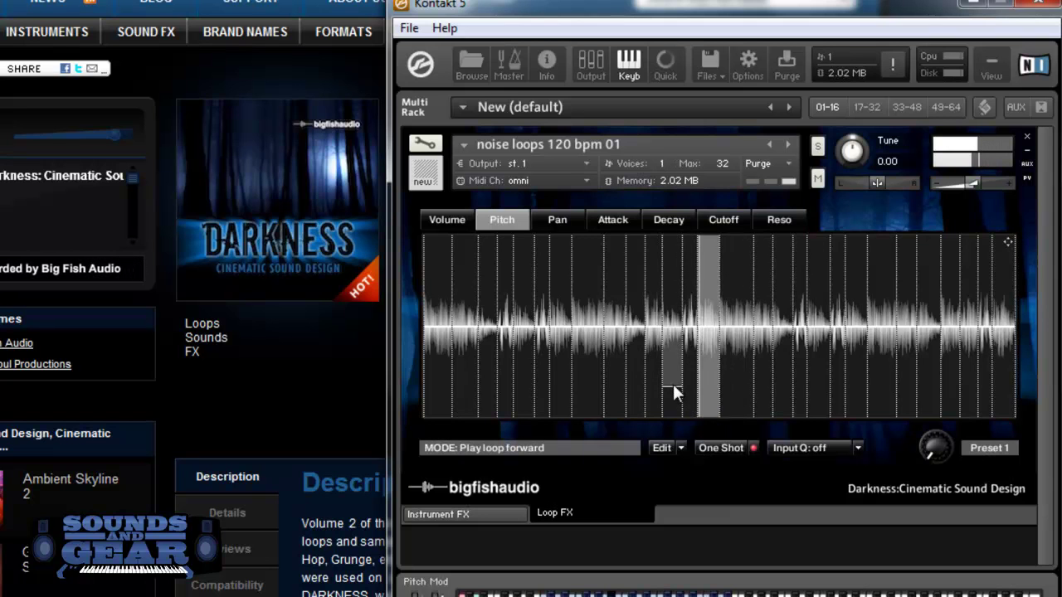
click(728, 220)
click(697, 336)
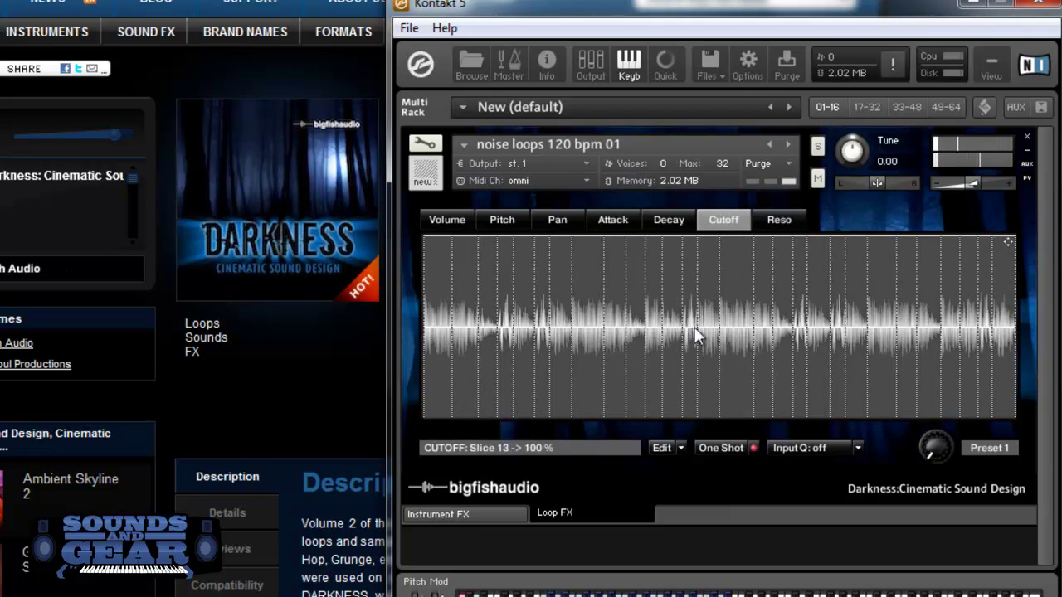
drag(697, 326, 687, 444)
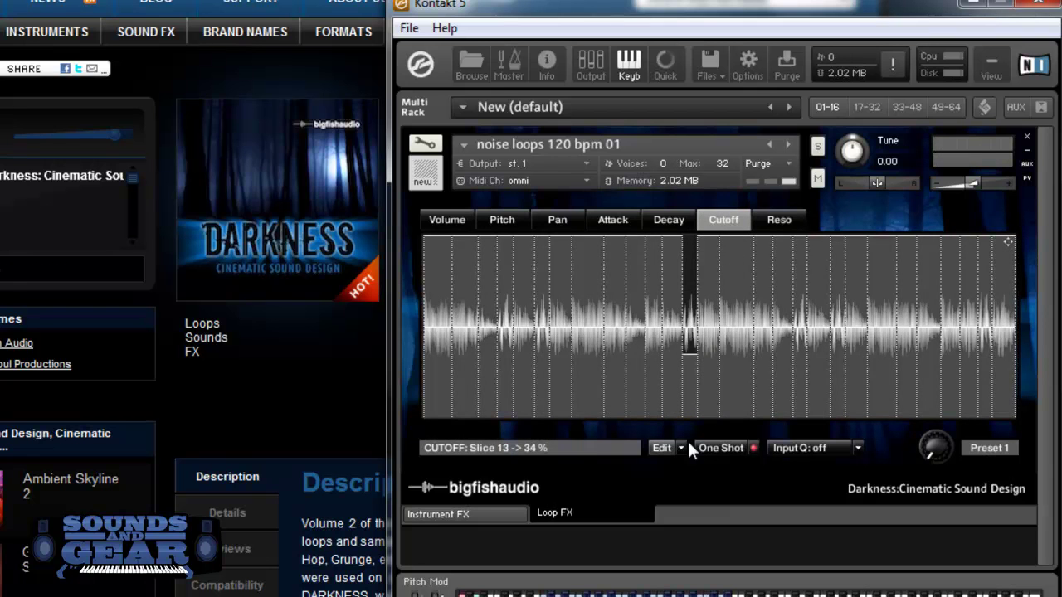
click(704, 242)
mouse_move(703, 245)
mouse_down()
mouse_move(718, 314)
mouse_move(734, 267)
mouse_move(767, 261)
mouse_move(871, 347)
mouse_move(768, 260)
mouse_up()
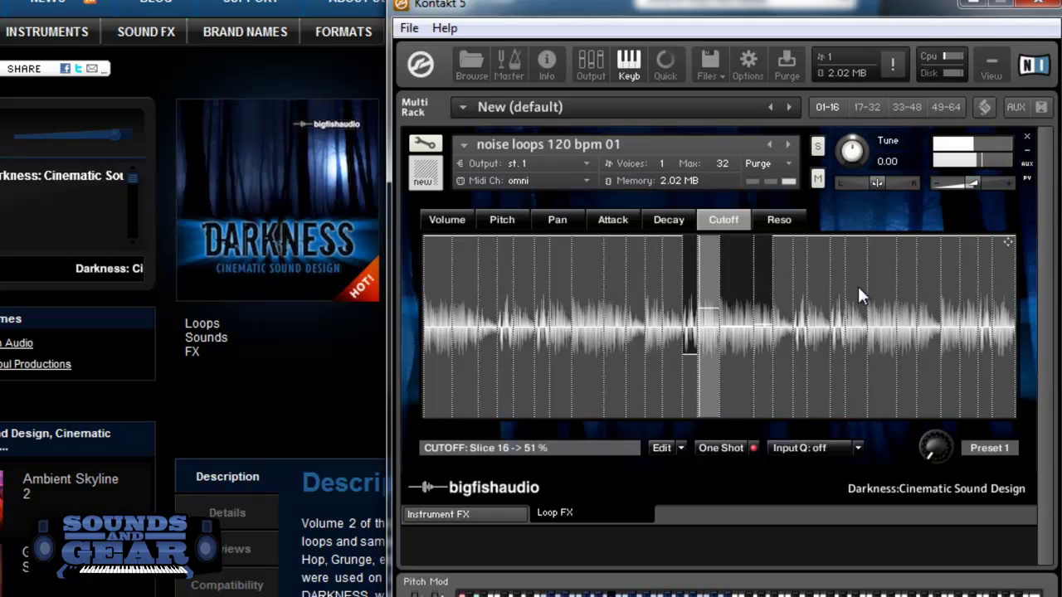
Raise resonance on slices 13–15 (slice 14 ~74%, slice 15 98%), then load noise loops 120 bpm 02.
click(792, 221)
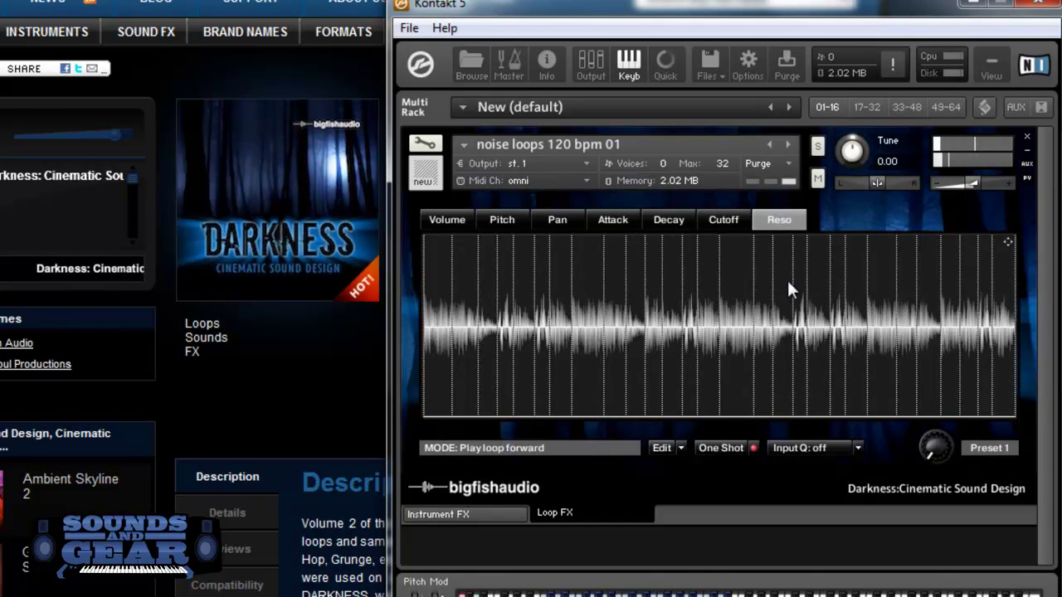
mouse_move(703, 342)
mouse_down()
mouse_move(723, 283)
mouse_move(732, 193)
mouse_up()
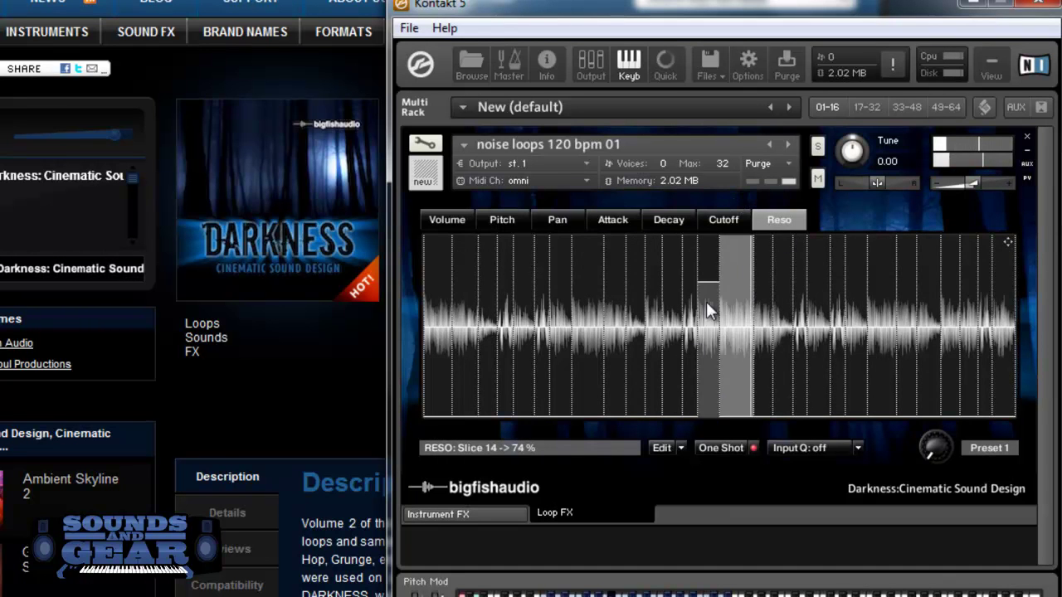
mouse_move(687, 342)
mouse_down()
mouse_move(684, 326)
mouse_move(686, 366)
mouse_up()
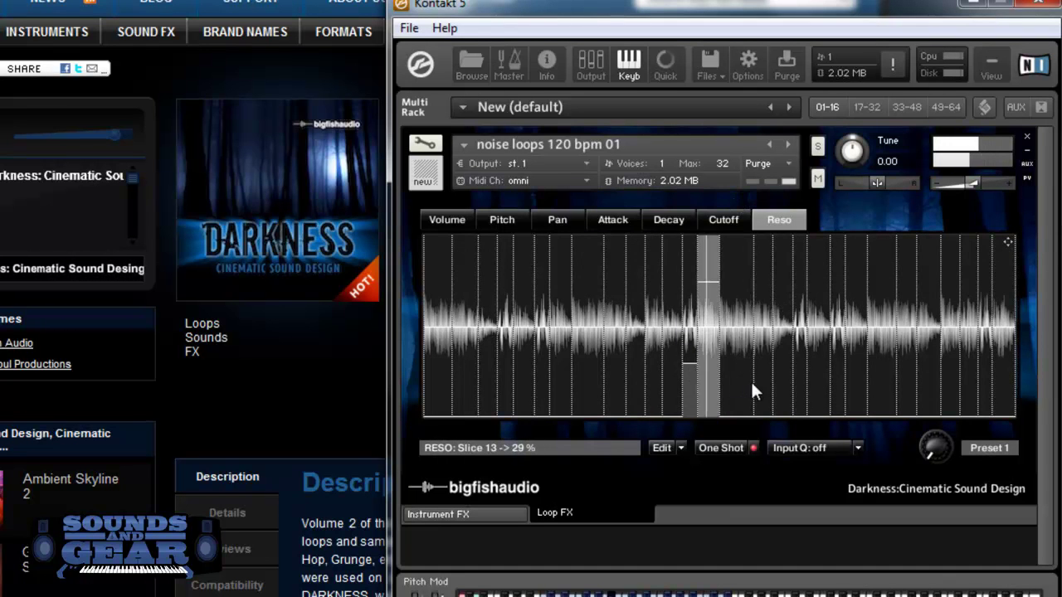
drag(743, 343, 749, 147)
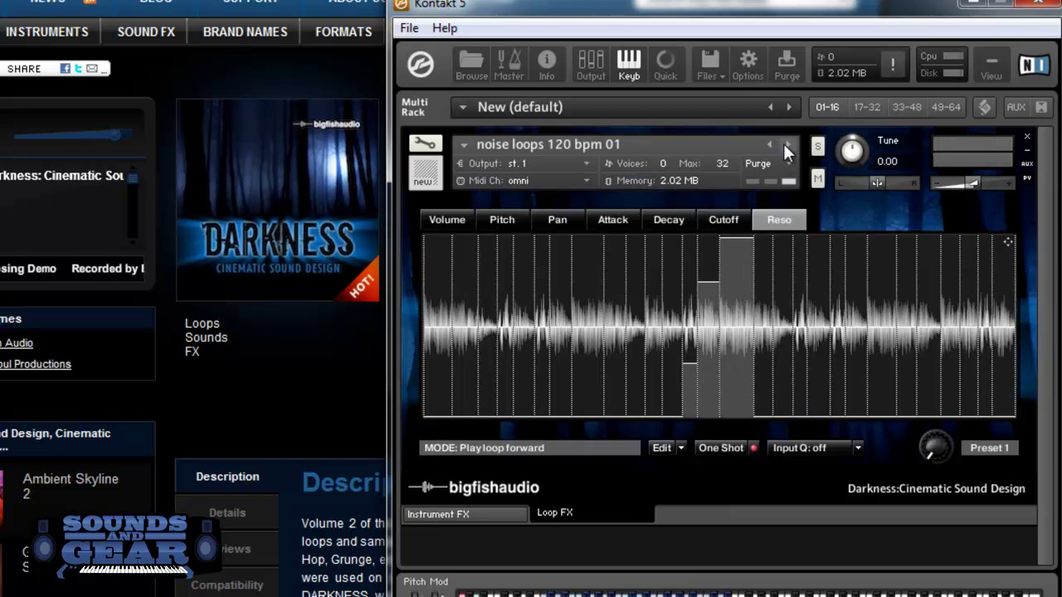
click(785, 144)
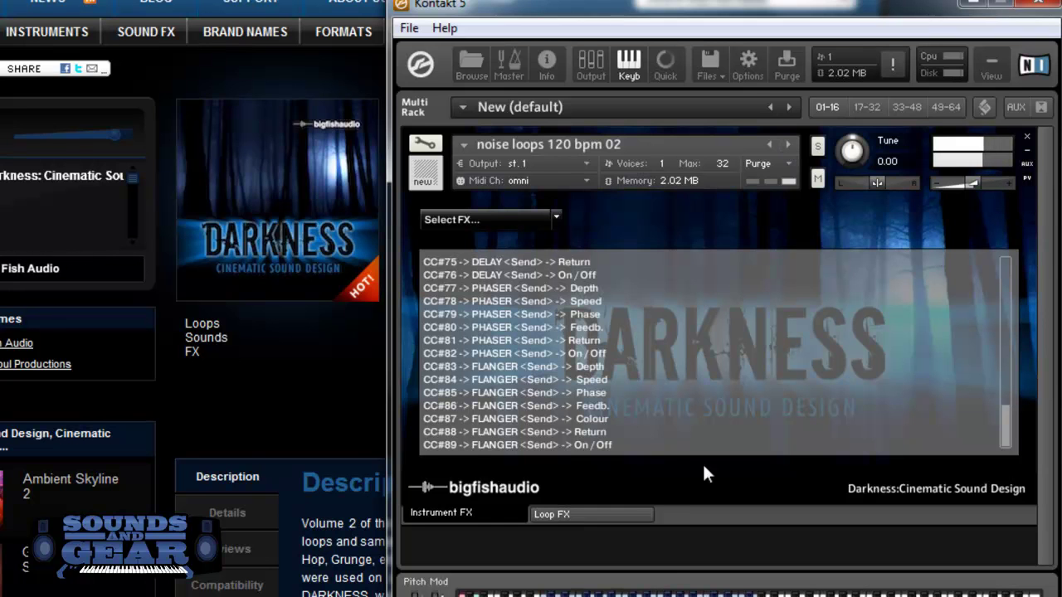
Show the per-slice Loop FX editor and apply the Repeat 2 Steps pattern.
click(603, 512)
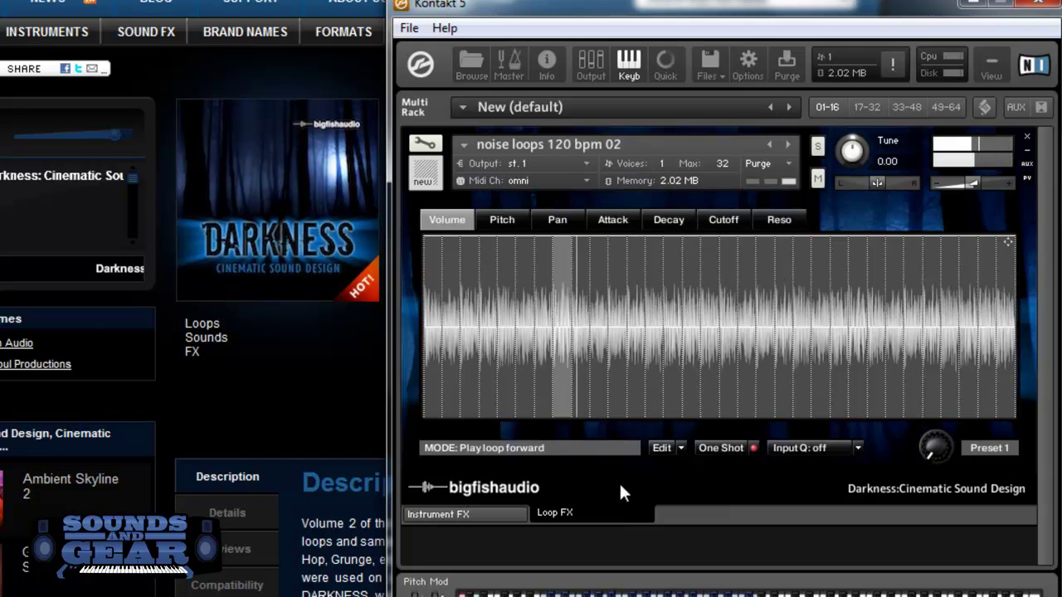
click(668, 447)
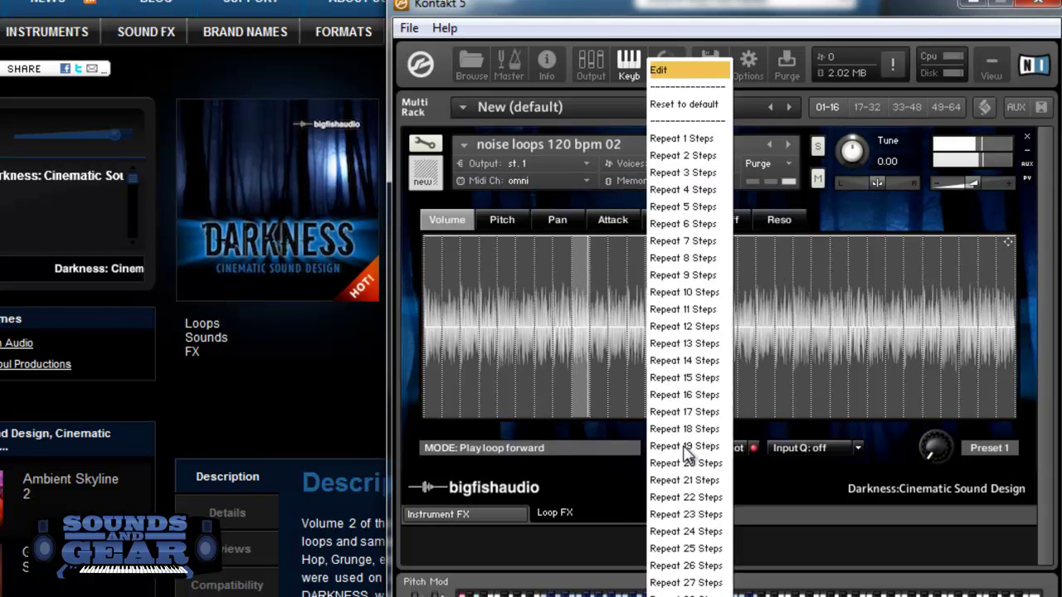
click(683, 155)
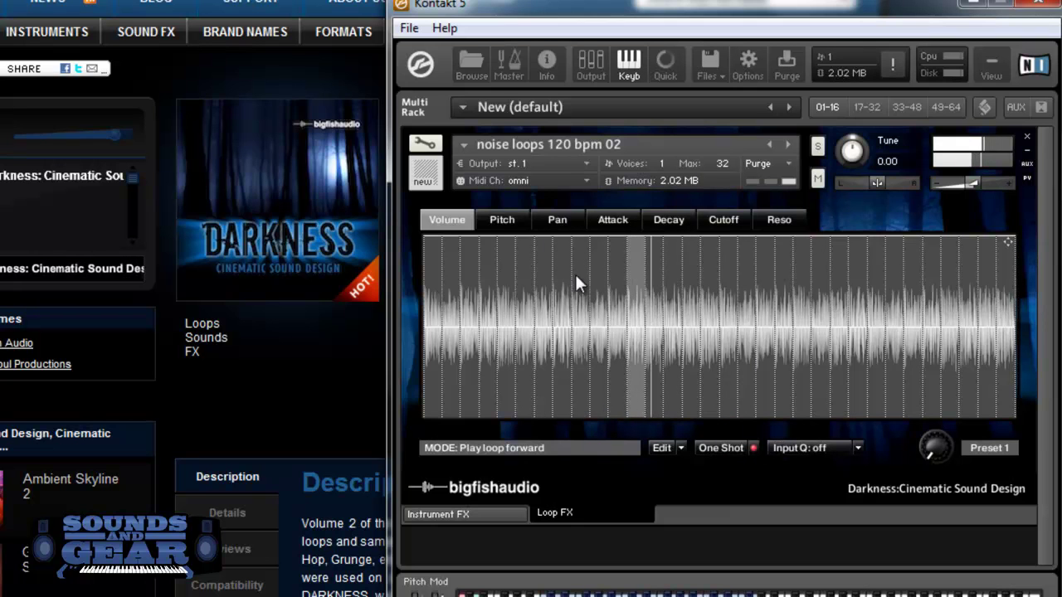
Lower volume on slices 1, 13 (46%), 18, 21 and 24, then switch to Preset 5.
click(448, 247)
drag(650, 290, 706, 395)
click(849, 326)
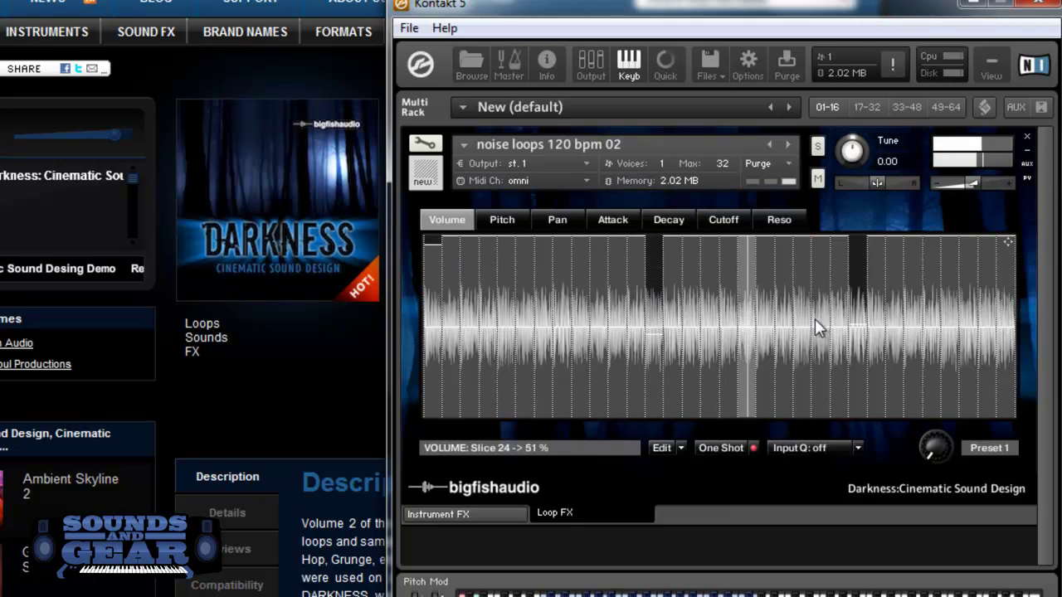
click(803, 332)
drag(750, 296, 700, 412)
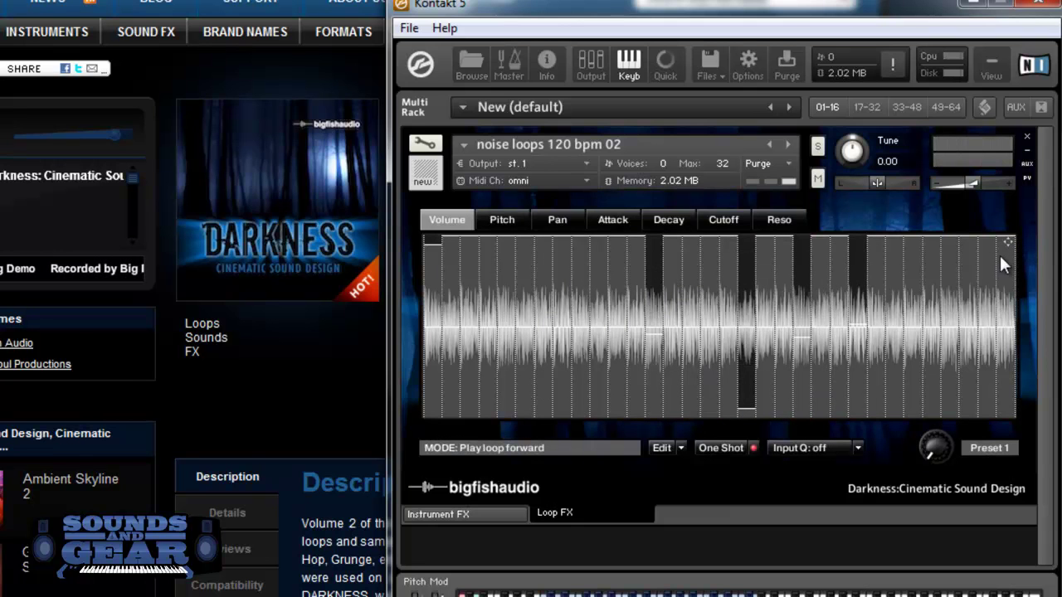
drag(931, 456, 932, 418)
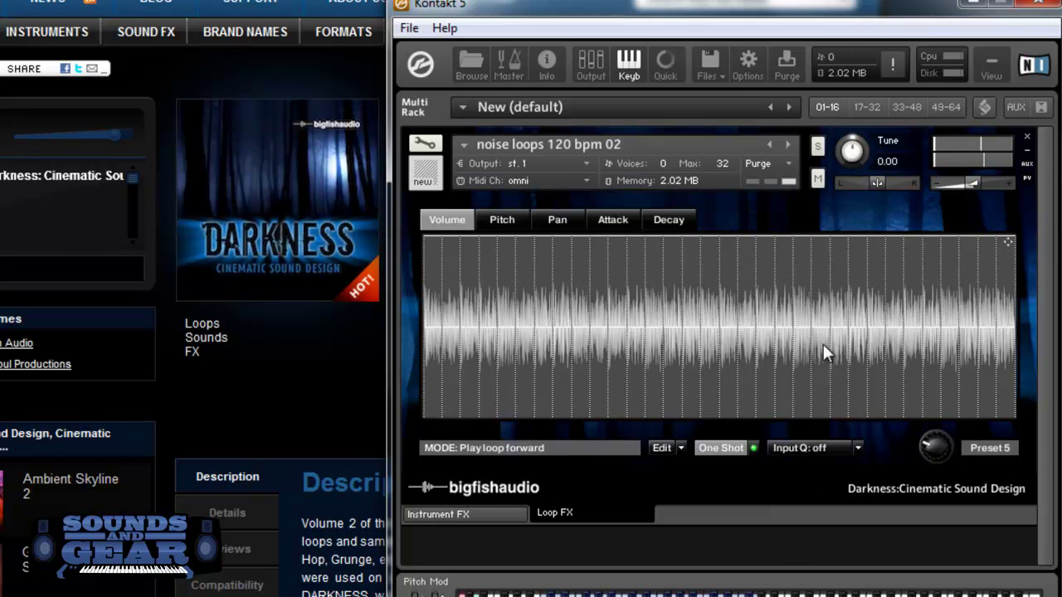
Load 'processed noise loops 120 bpm11' from 120bpm Processed Noise Loops and view its Loop FX and Instrument FX.
click(665, 67)
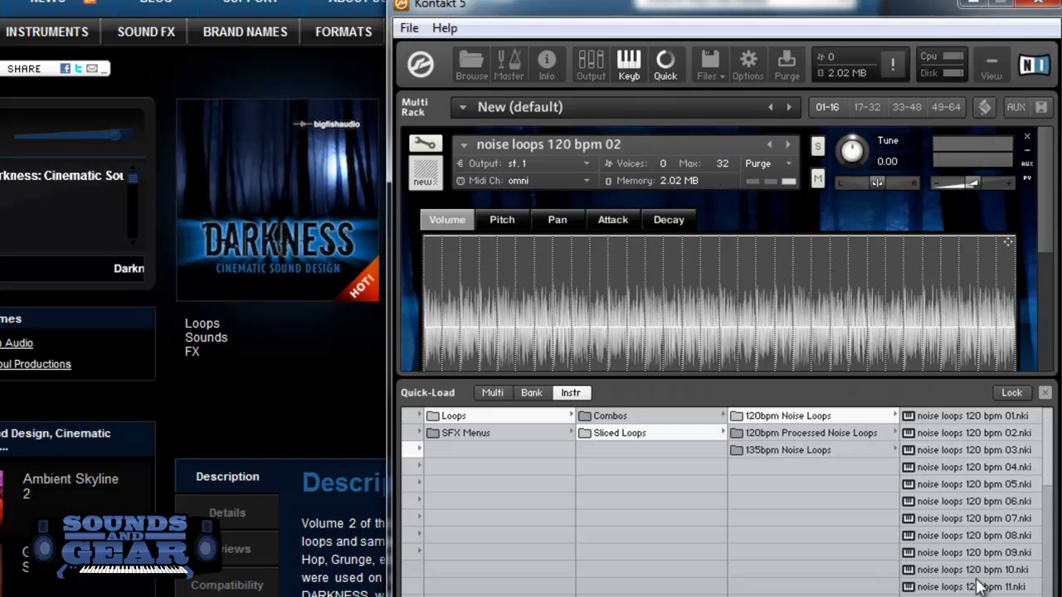
scroll(984, 588, down, 1)
click(805, 433)
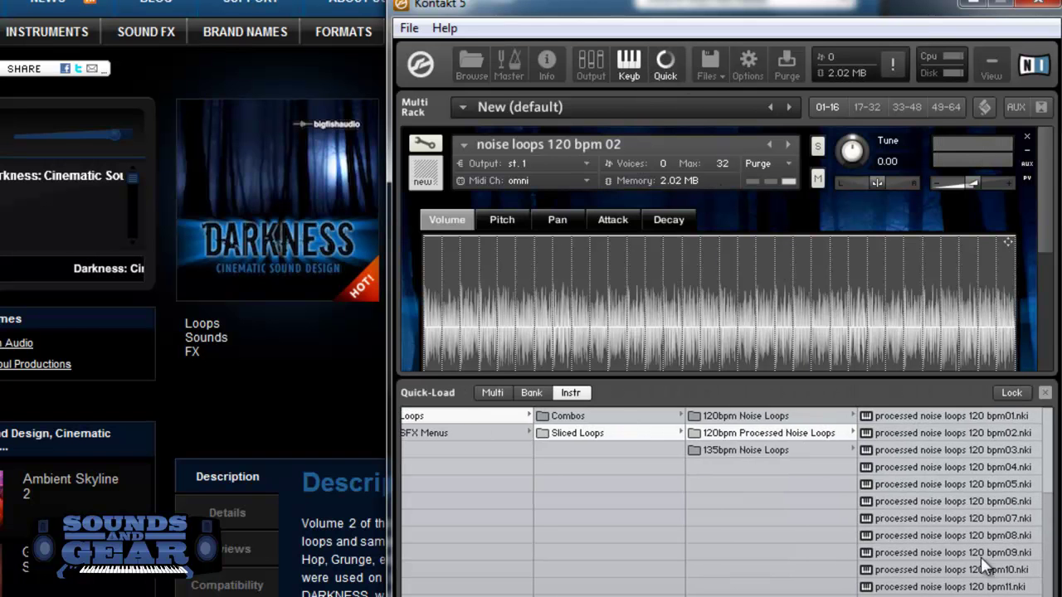
drag(946, 587, 791, 318)
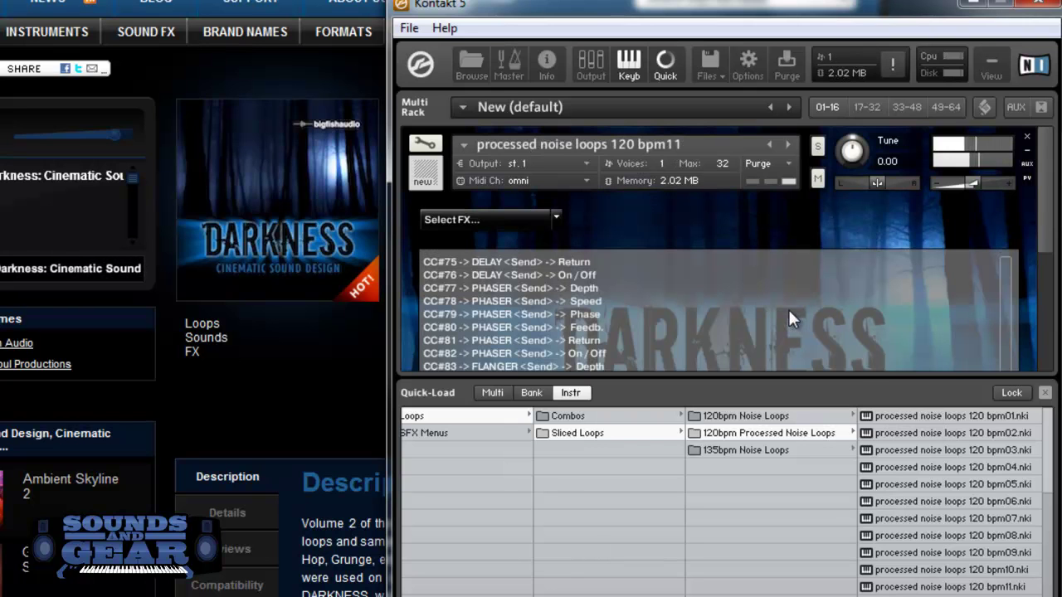
click(665, 65)
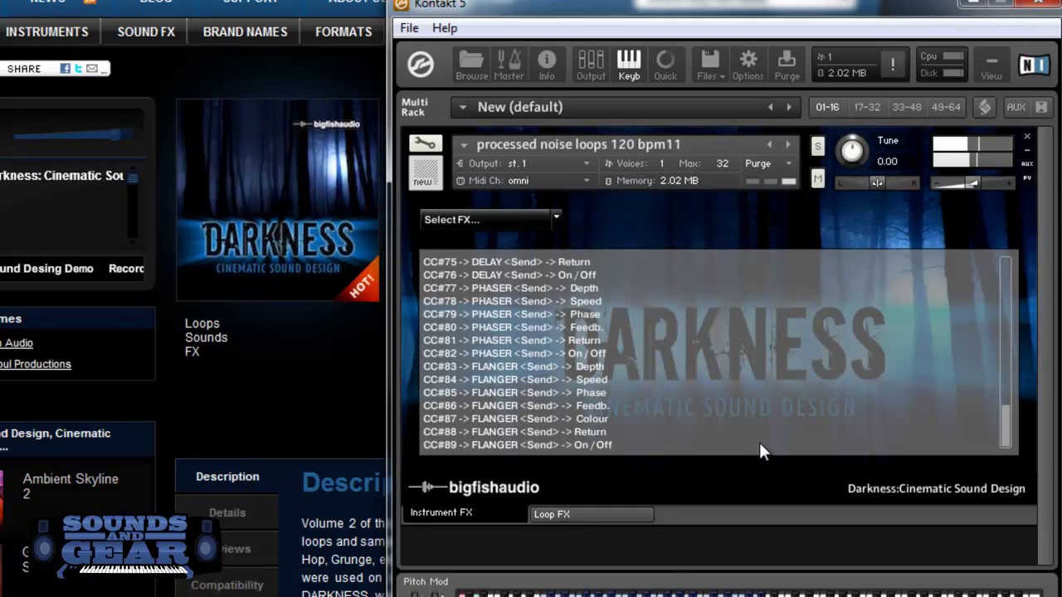
click(639, 512)
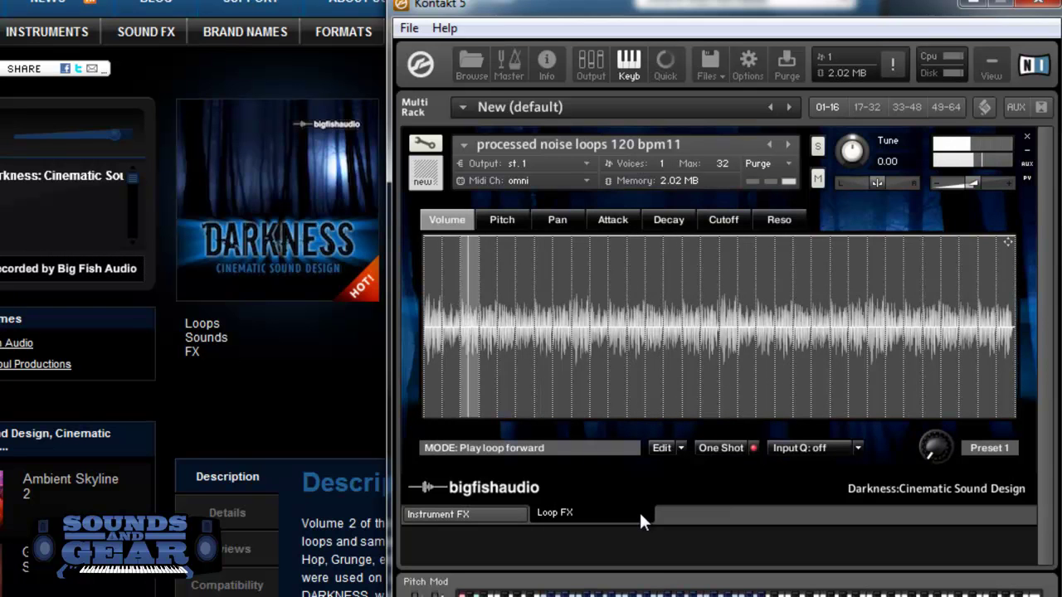
click(495, 516)
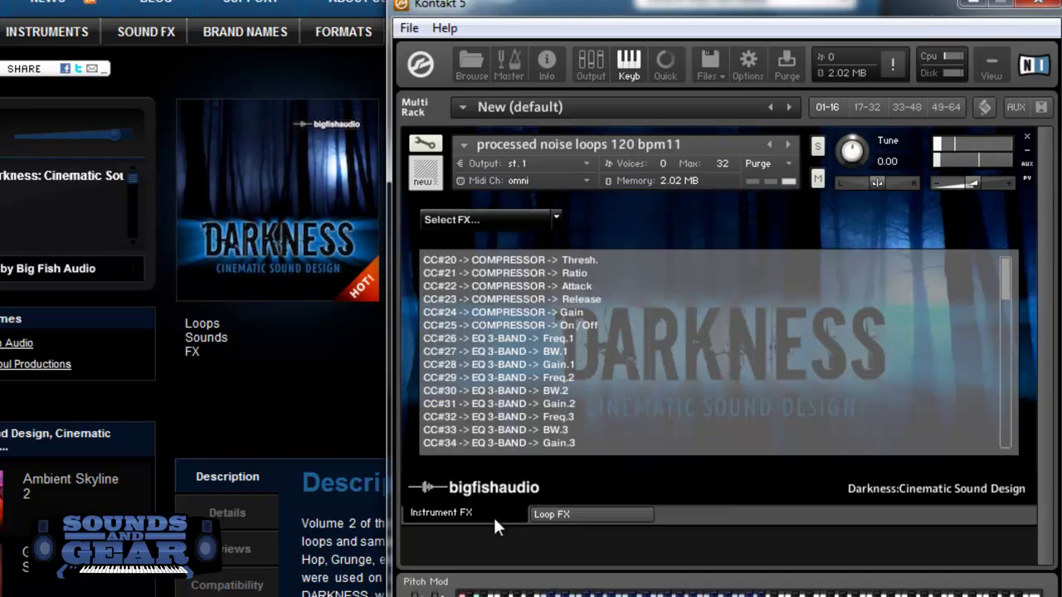
Load 'processed noise loops 120 bpm22' into the rack and switch its loop to One Shot playback.
click(664, 68)
scroll(929, 586, down, 5)
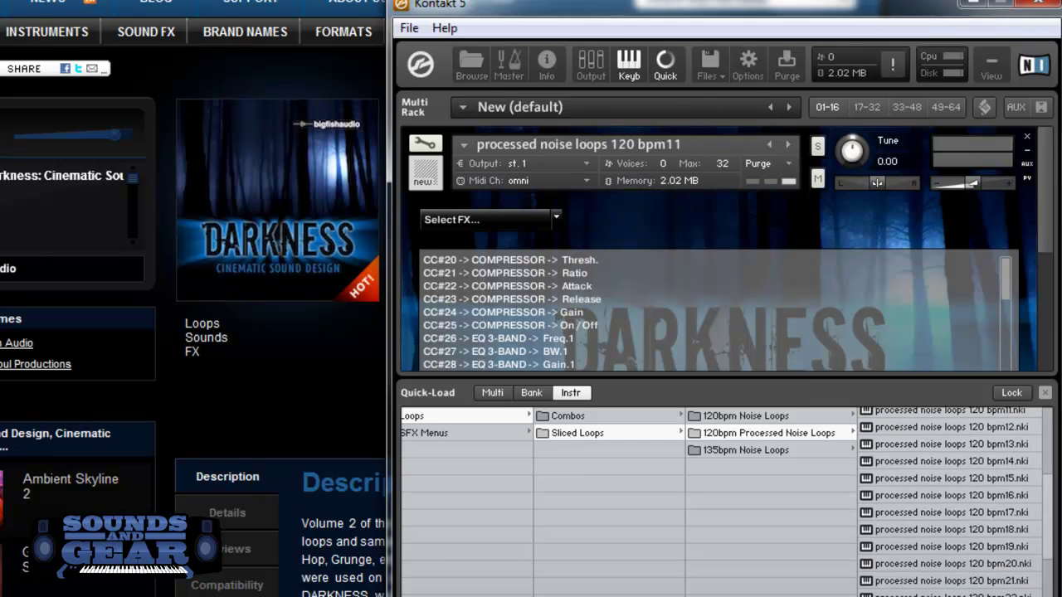
drag(913, 456, 790, 330)
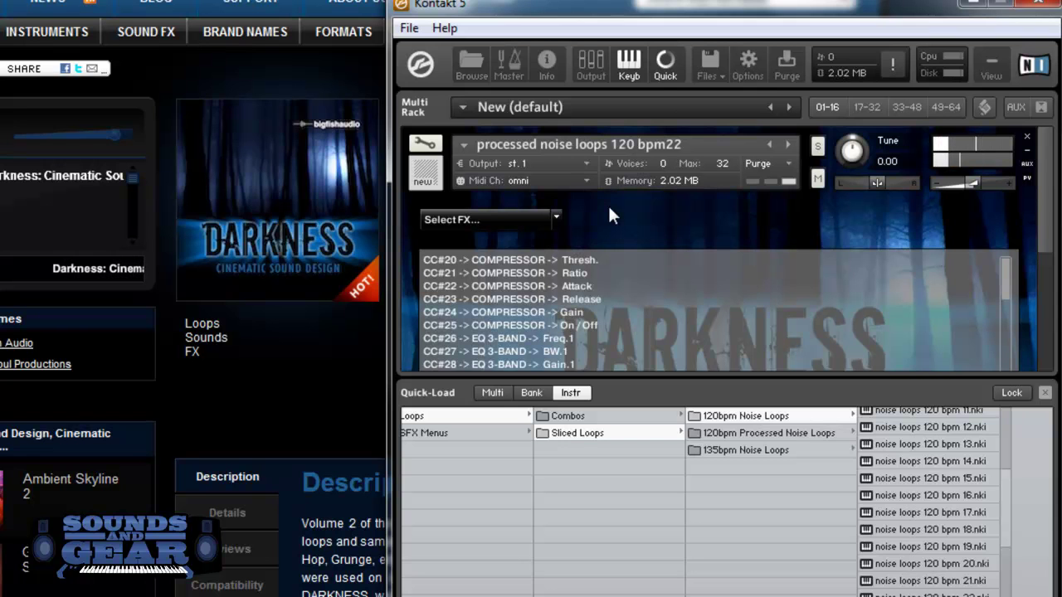
click(667, 65)
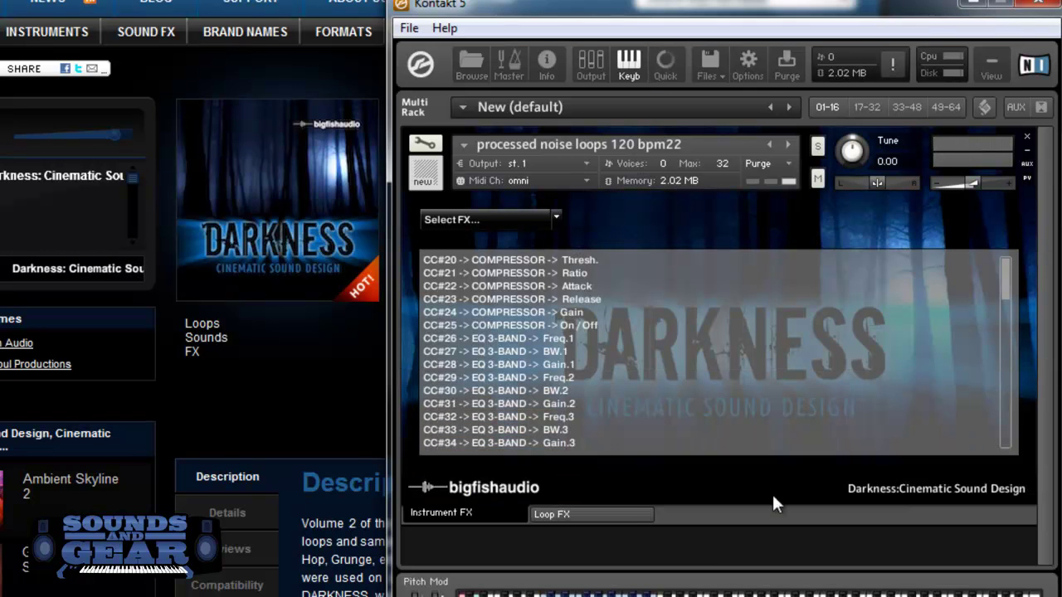
click(629, 513)
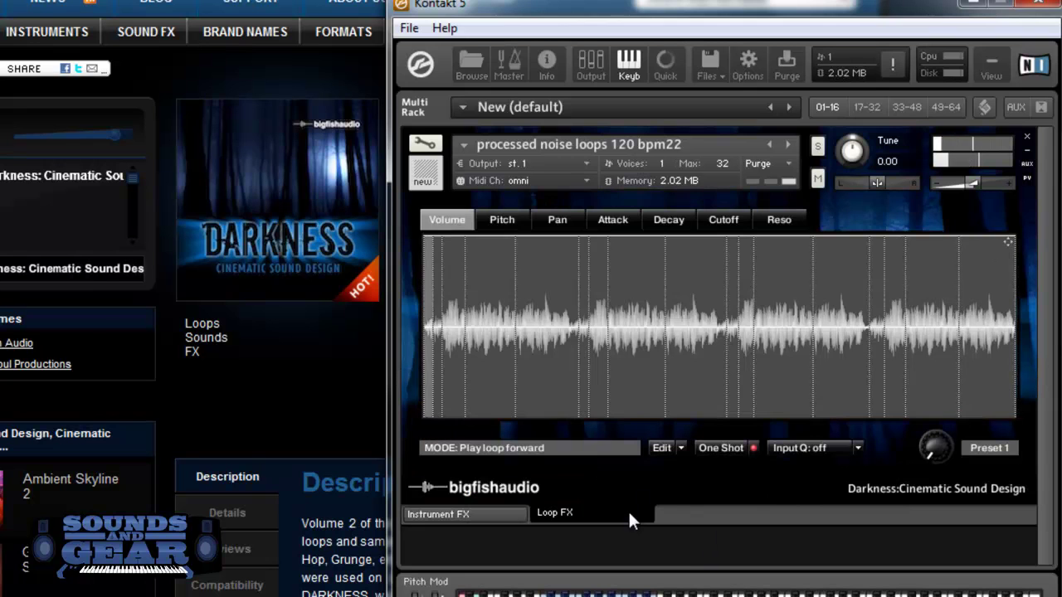
click(721, 449)
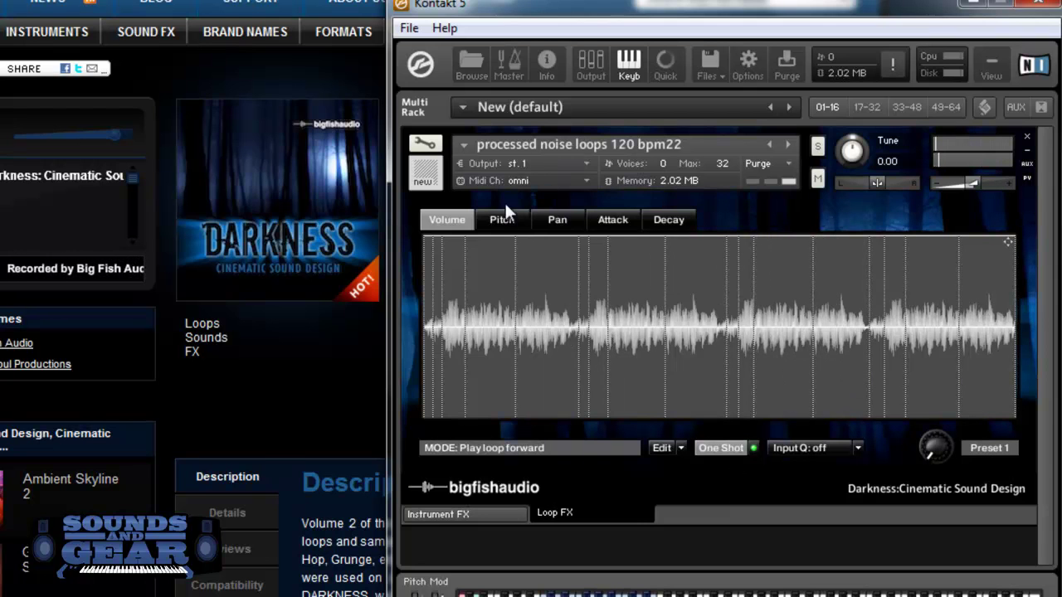
Load 'noise loops 135 bpm 09' from the 135bpm Noise Loops folder and show its Loop FX waveform.
click(666, 64)
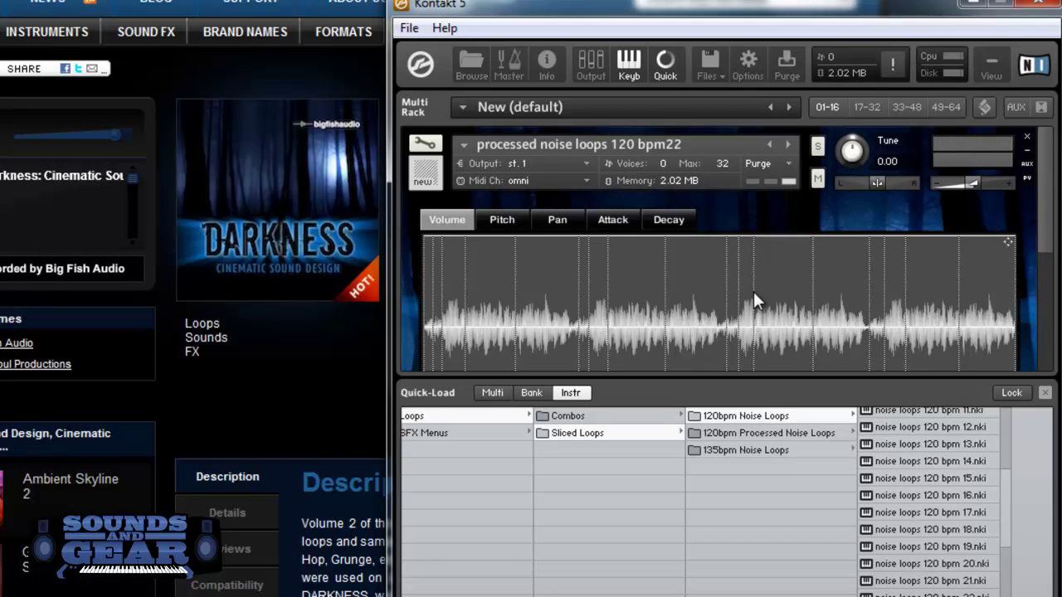
click(776, 457)
drag(921, 554, 760, 332)
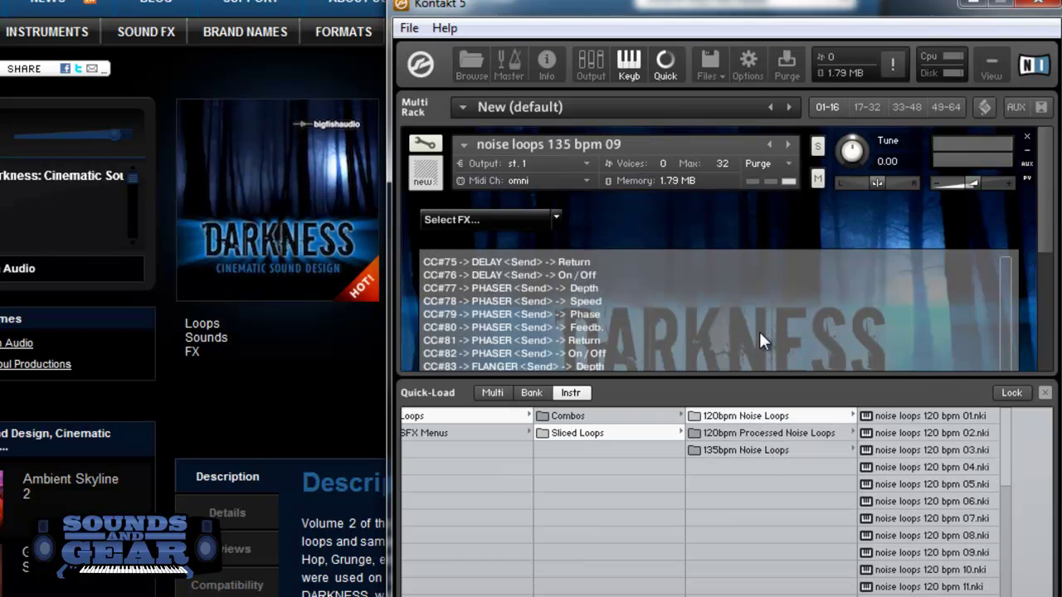
click(667, 70)
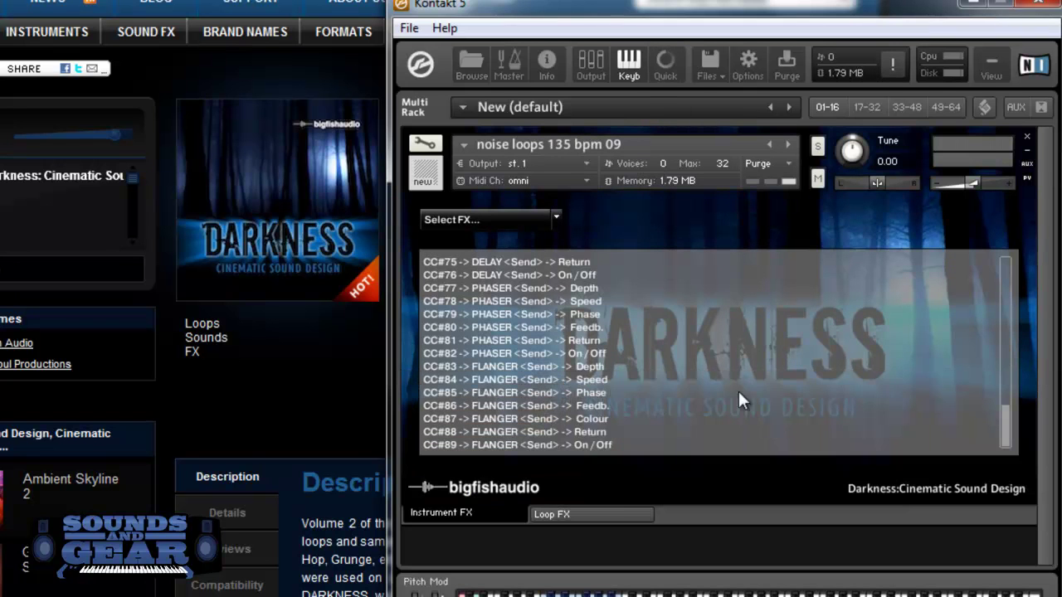
click(611, 516)
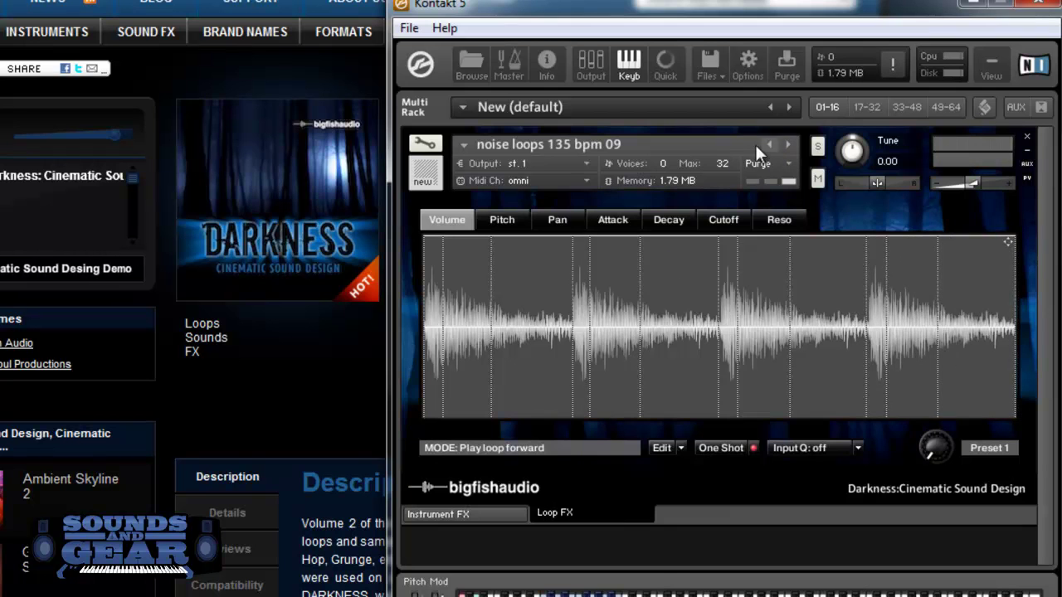
Replace the loaded loop with noise loops 120 bpm 30 from the library browser.
click(666, 63)
scroll(961, 522, down, 4)
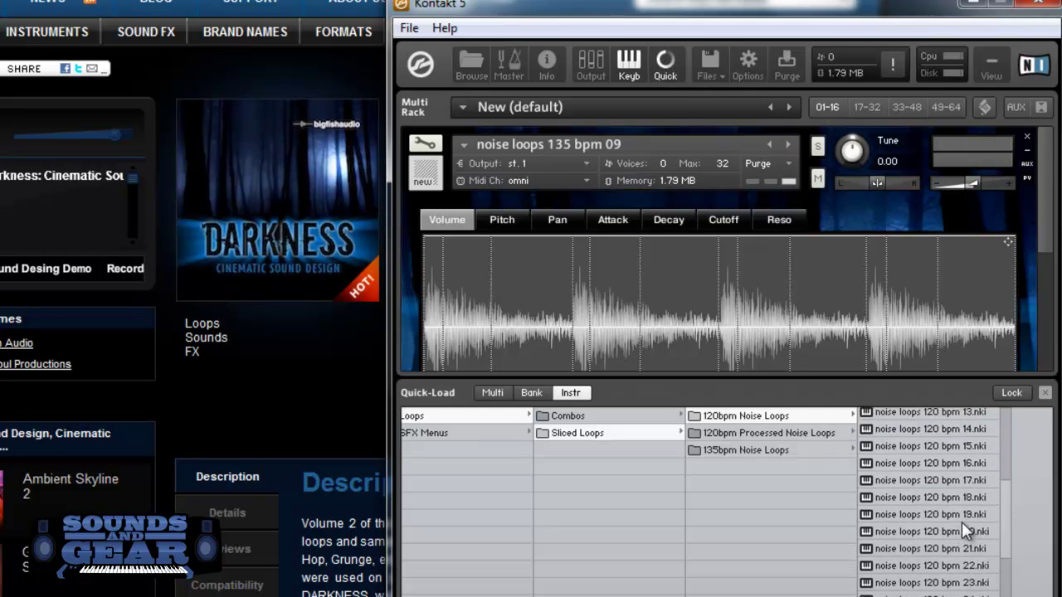
drag(961, 590, 672, 208)
Close the browser, show the loop waveform editor, then bring the browser back.
click(660, 68)
click(622, 515)
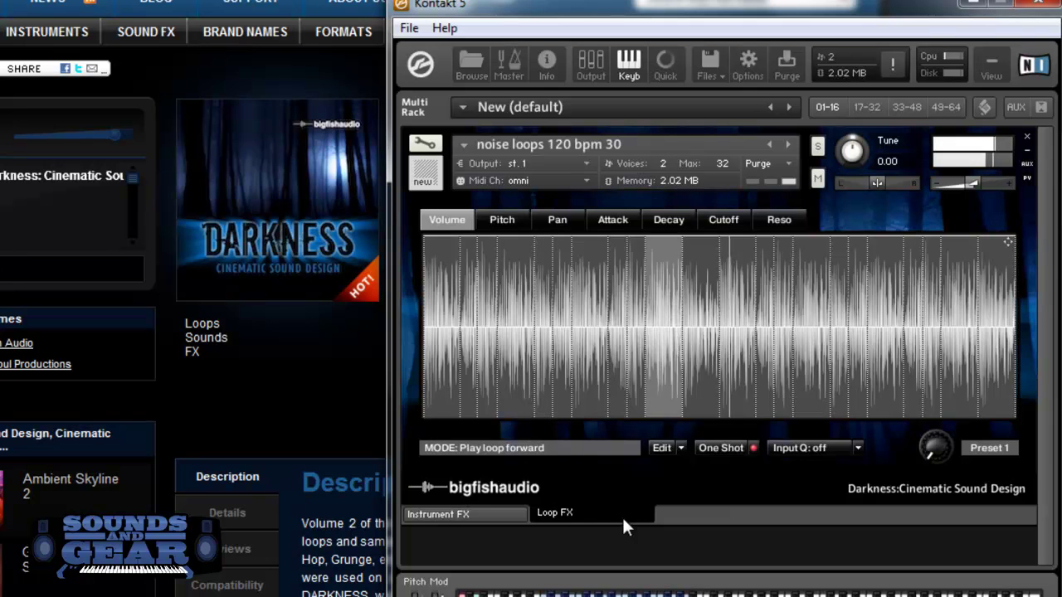
click(666, 65)
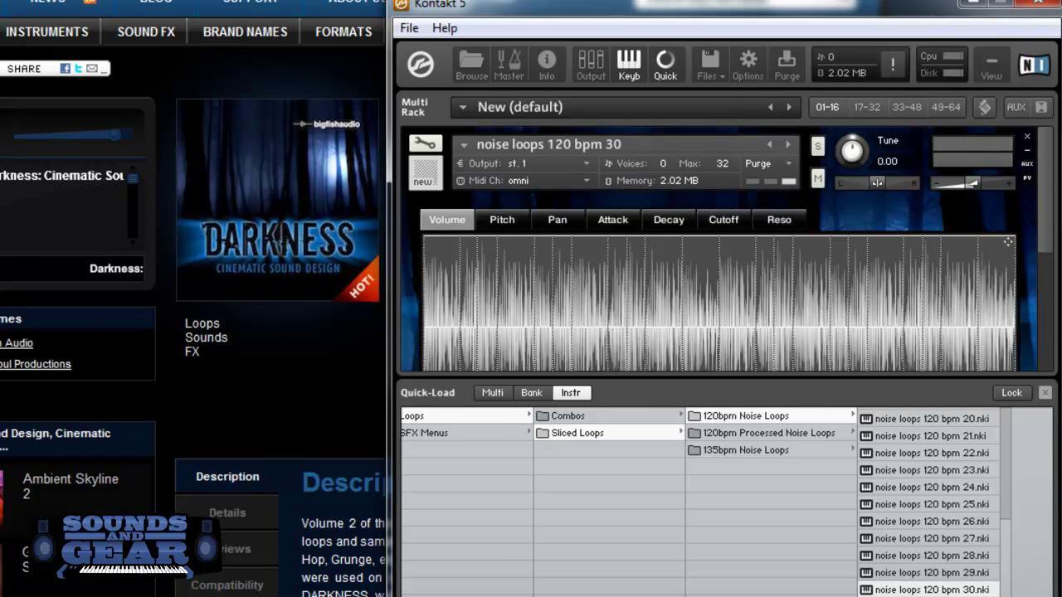
Load dark soundscapes.nki from Darkness > SFX Menus into the rack and close the browser.
click(579, 437)
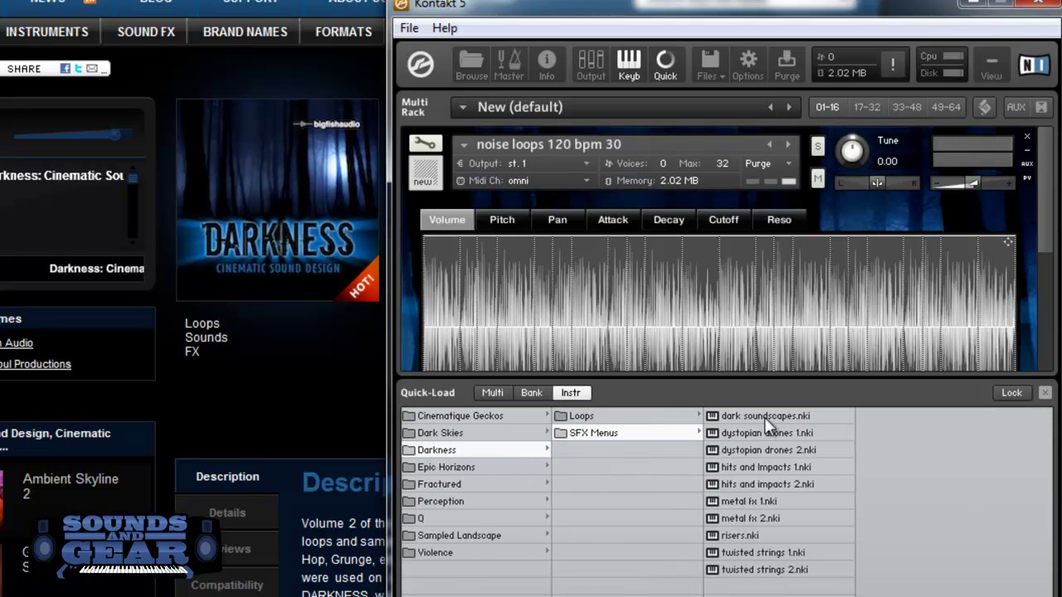
drag(765, 421, 711, 324)
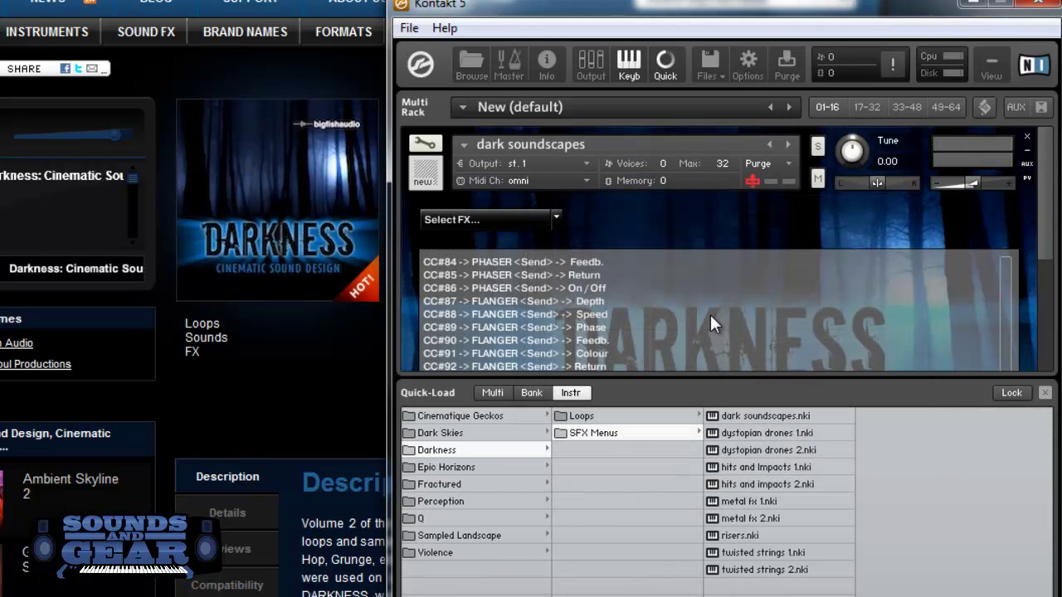
click(660, 70)
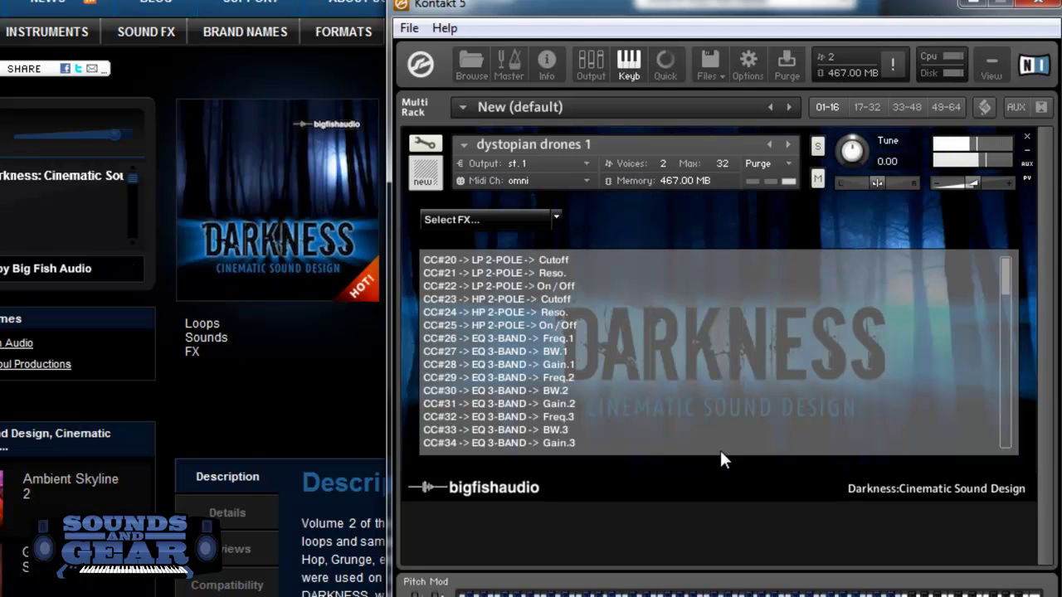
Advance to dystopian drones 2, hits and Impacts 1, then hits and impacts 2 with the next-instrument arrow.
click(788, 144)
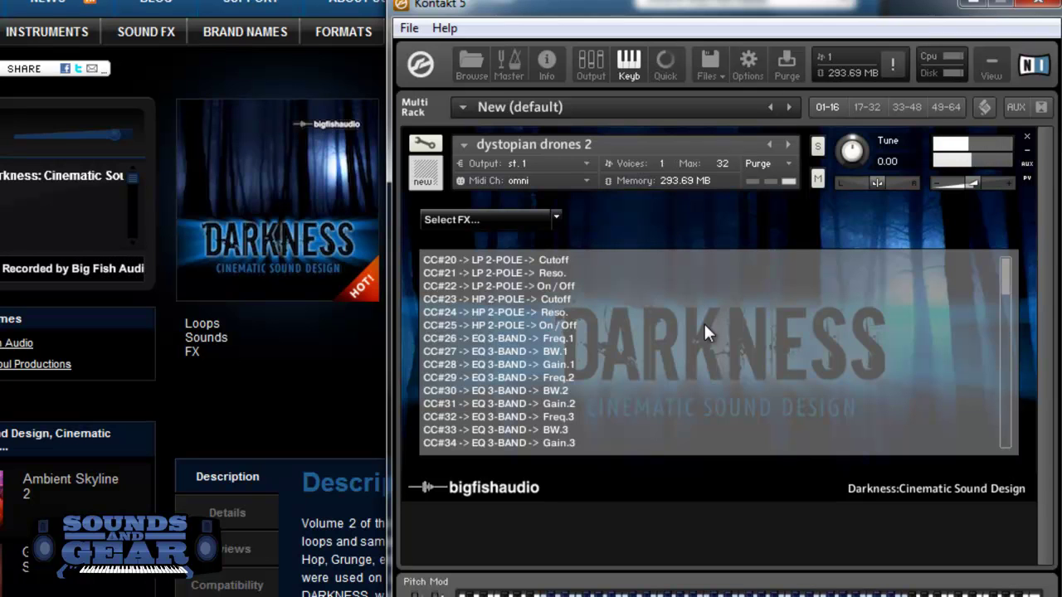
click(788, 144)
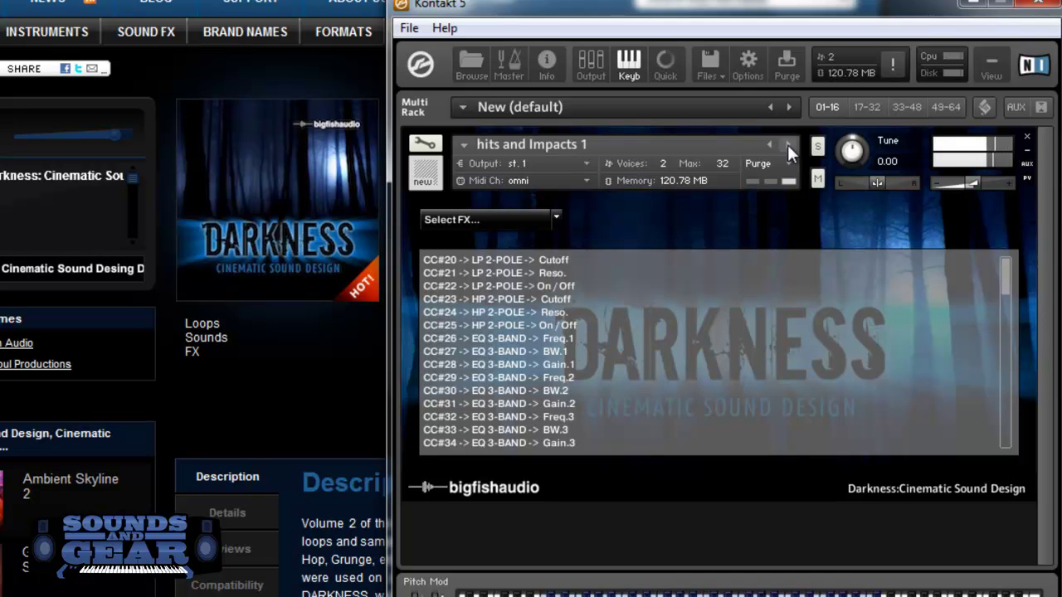
click(789, 146)
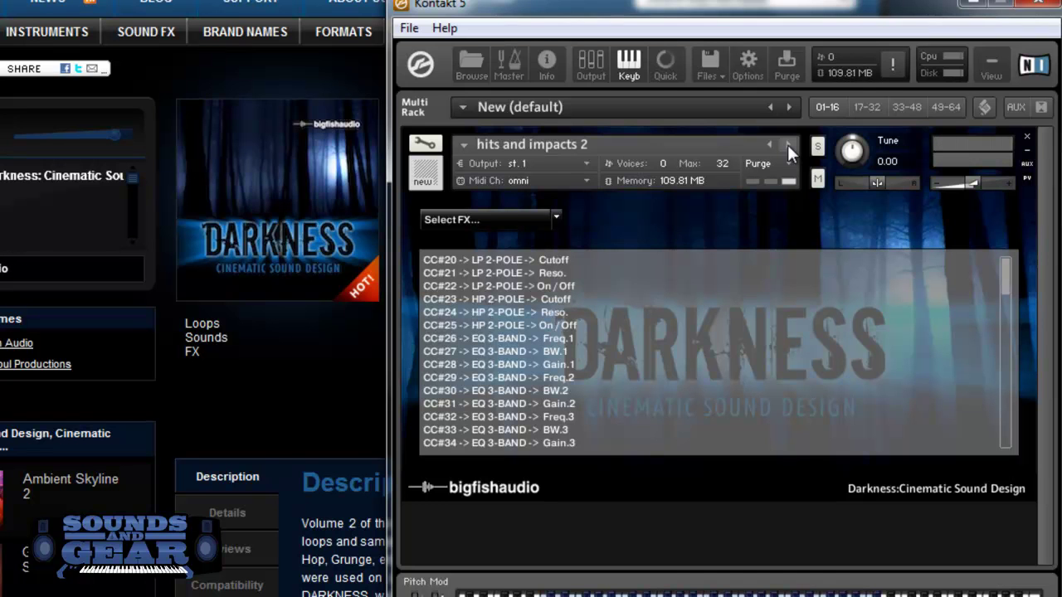
Advance with the next-instrument arrow to metal fx 1, metal fx 2, then risers.
click(789, 147)
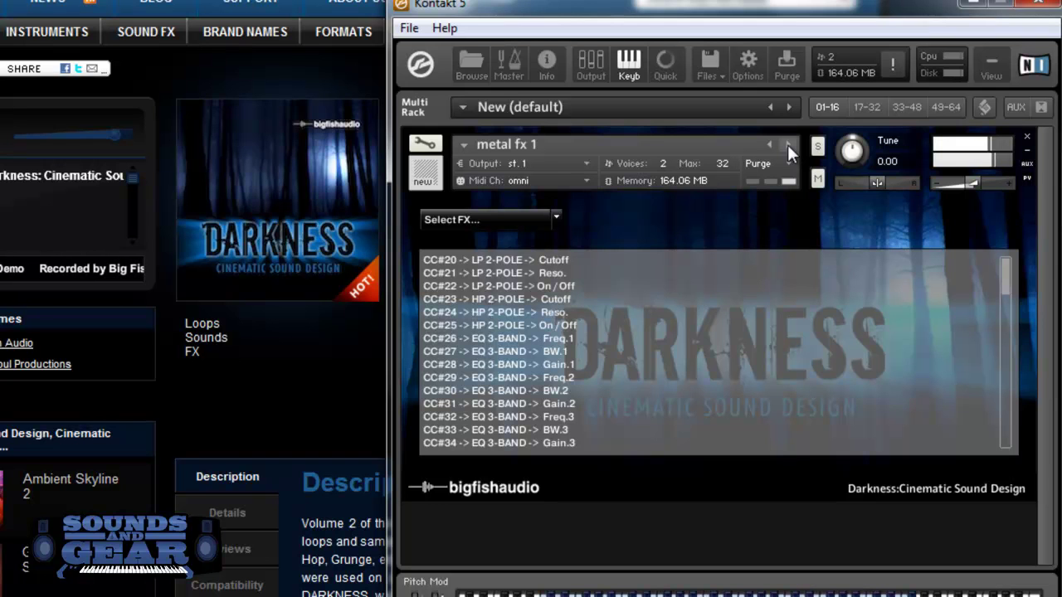
click(788, 147)
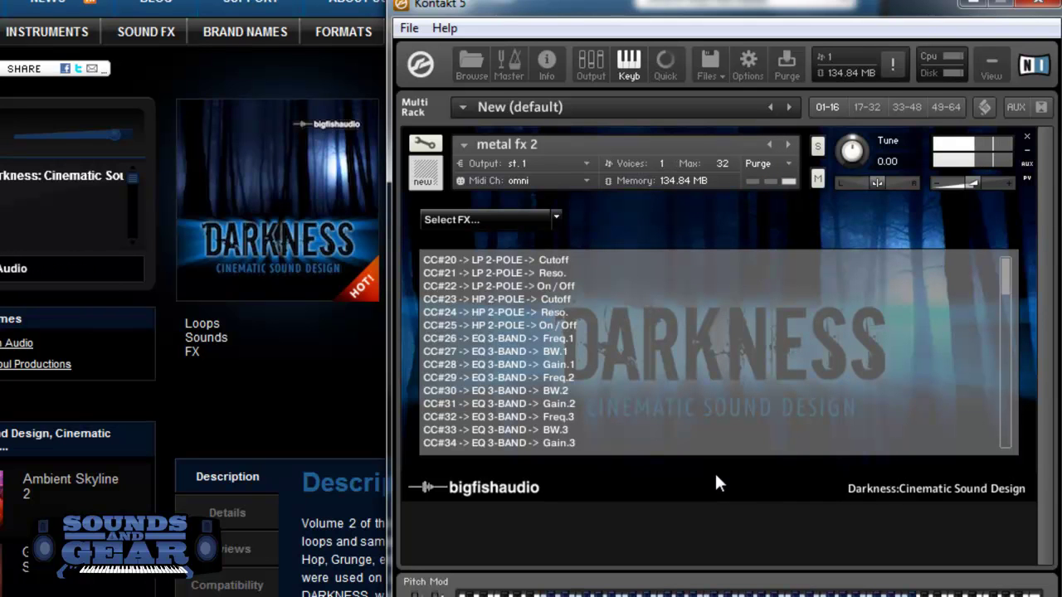
click(788, 145)
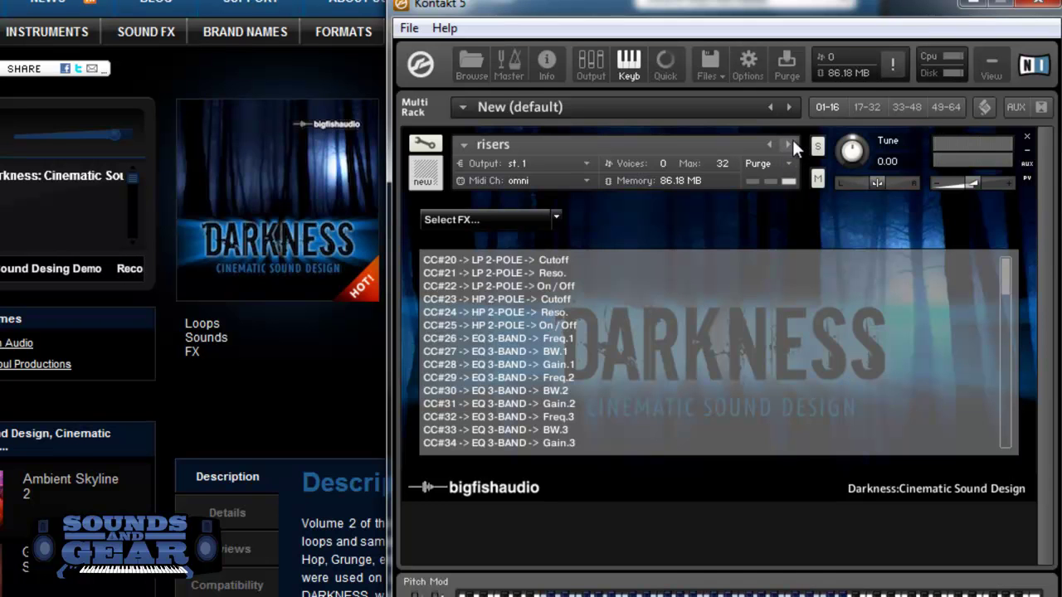
Advance with the next-instrument arrow to twisted strings 1, then twisted strings 2.
click(788, 145)
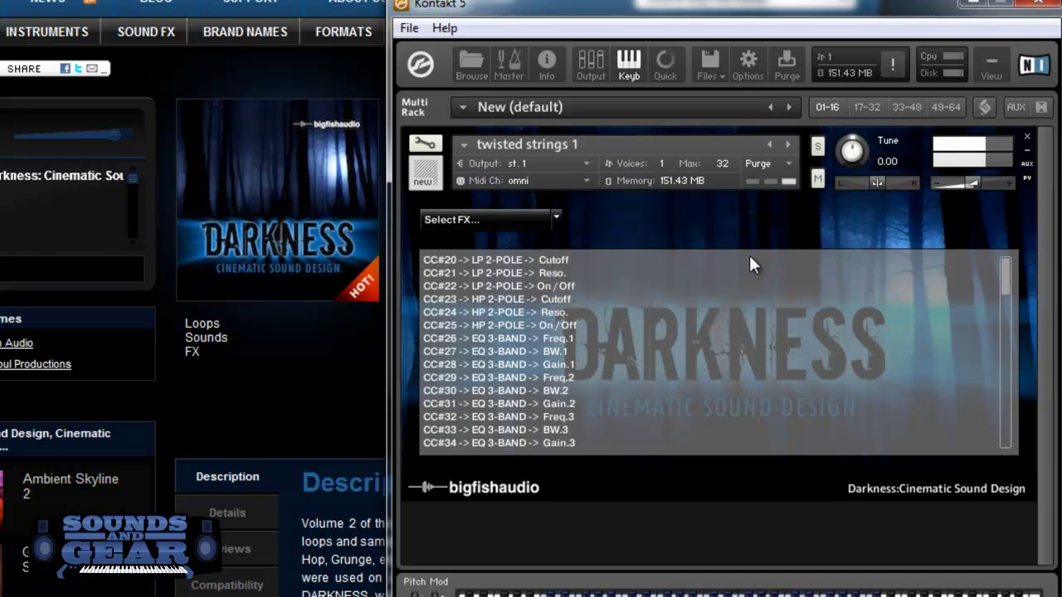
click(790, 145)
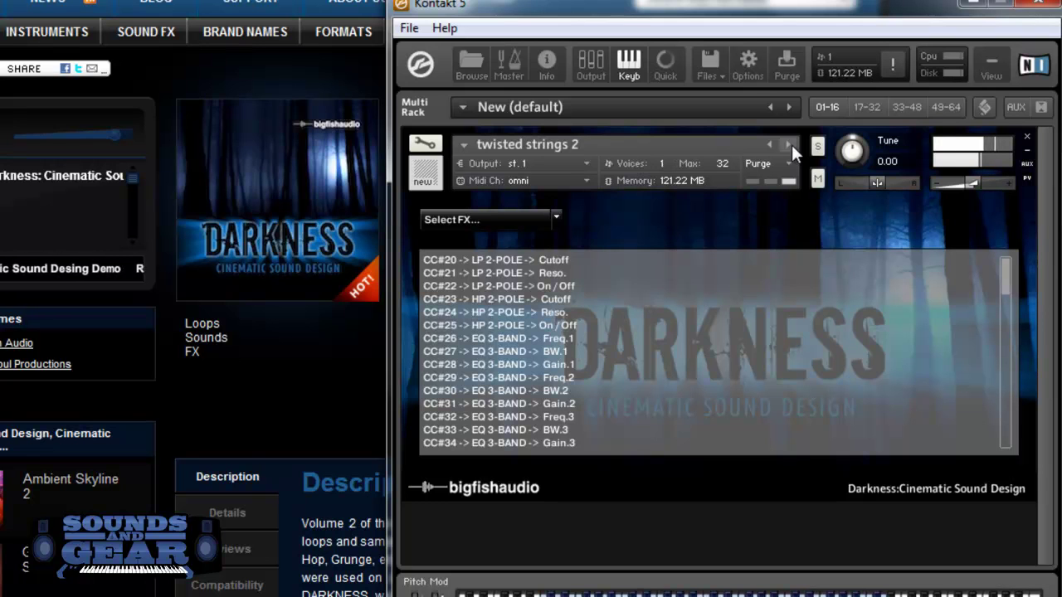
Cycle back to dark soundscapes and browse the Darkness Loops > Combos folder.
click(791, 148)
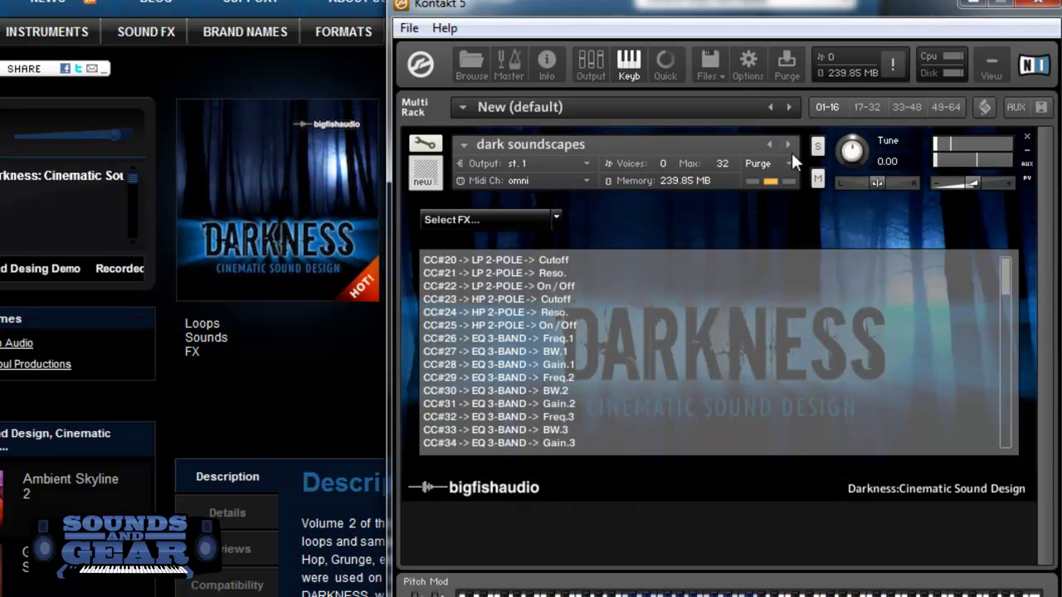
click(668, 66)
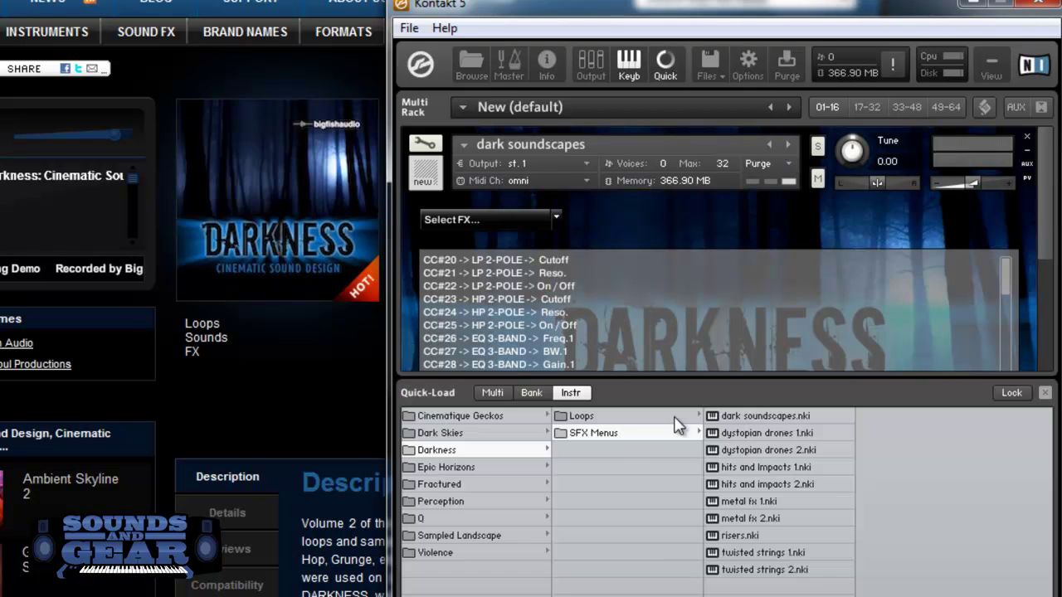
click(618, 416)
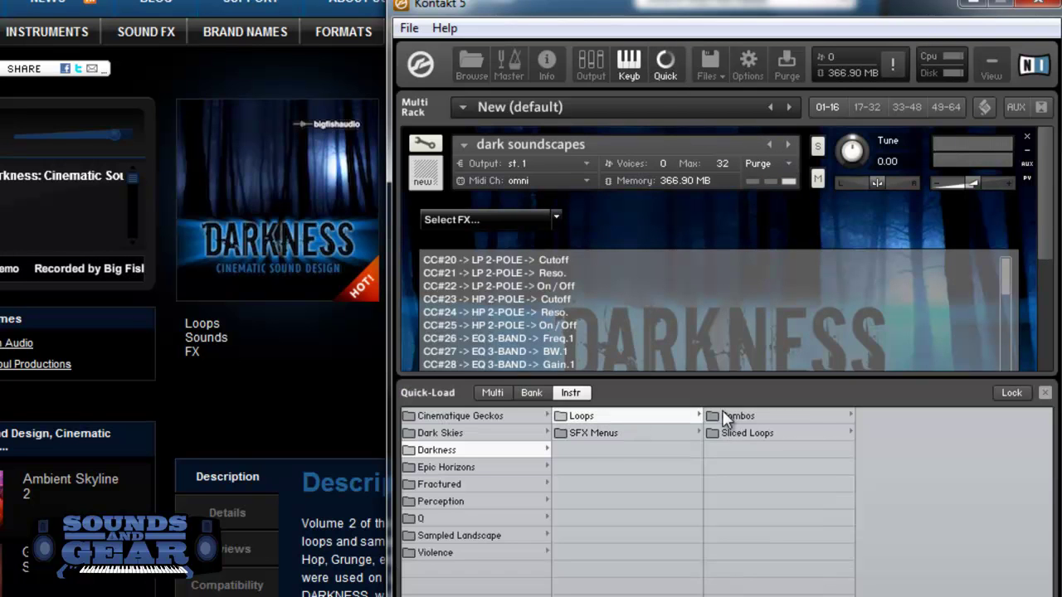
click(771, 414)
Return to the SFX Menus list, close the browser, and move Kontakt over the web page.
click(593, 433)
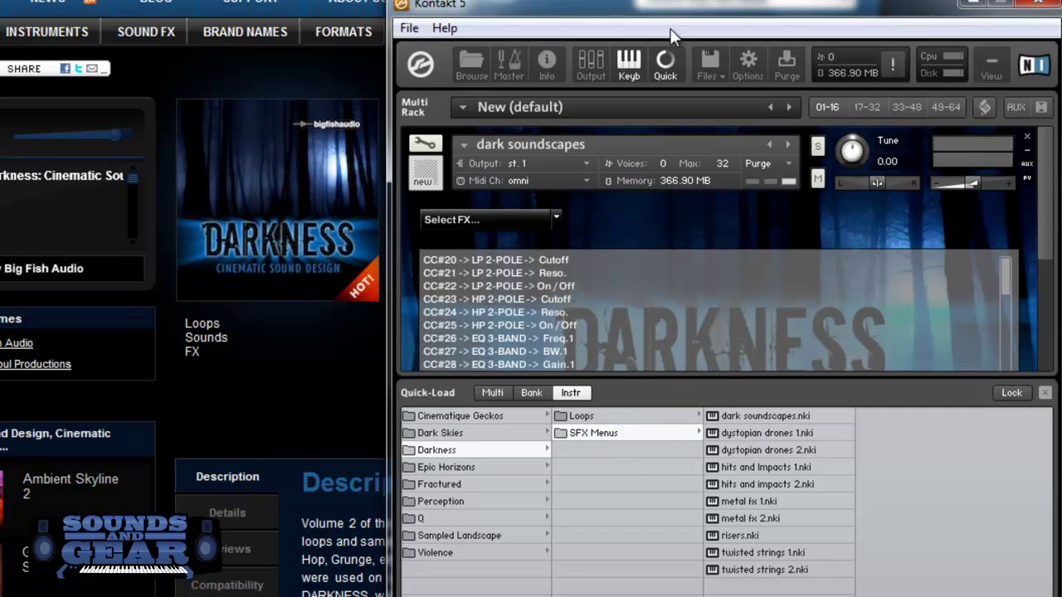
click(669, 62)
drag(706, 14, 496, 69)
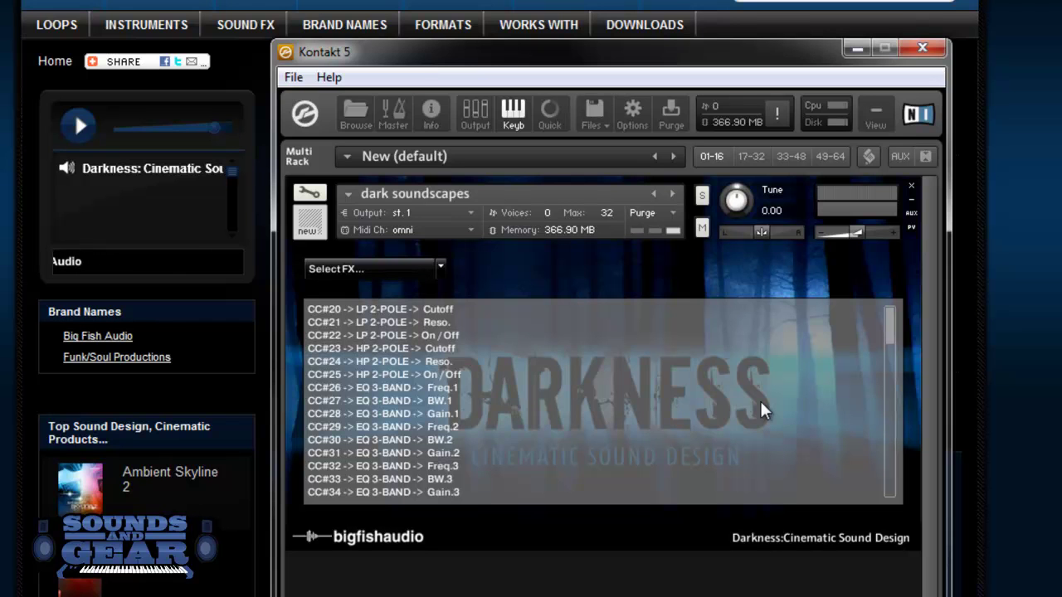
Minimize Kontakt to reveal the Darkness: Cinematic Sound Design product page at $69.95.
click(857, 50)
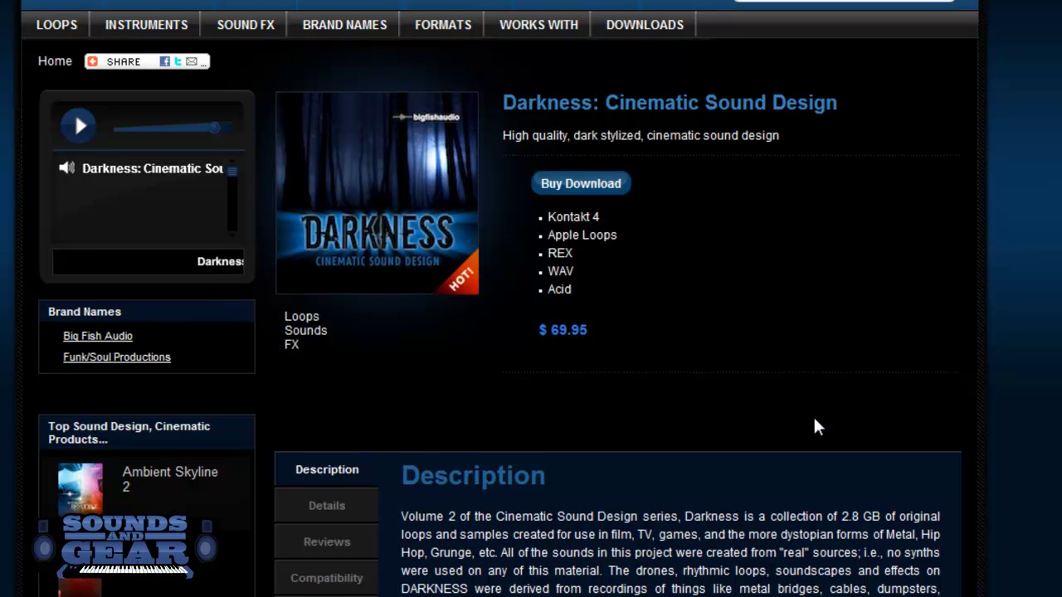